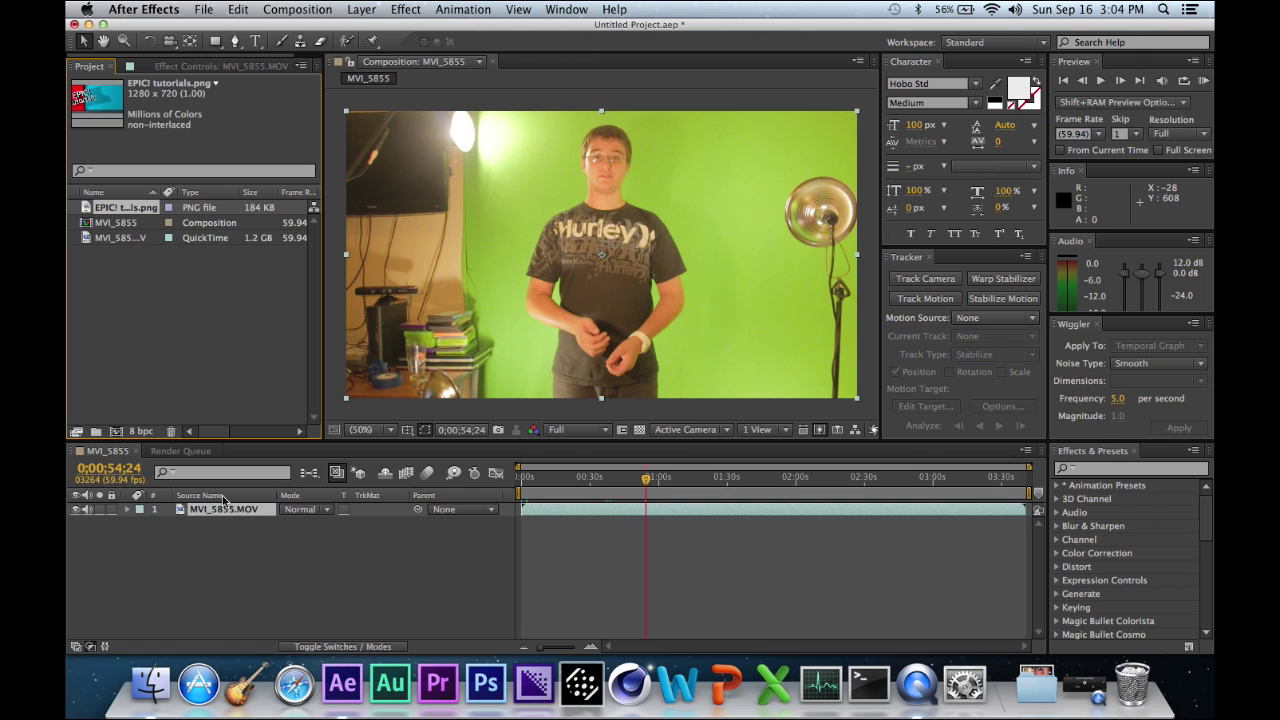
# - Draw a rough closed mask around the subject on MVI_5855.MOV to crop out the lights and room edges
pyautogui.click(407, 9)
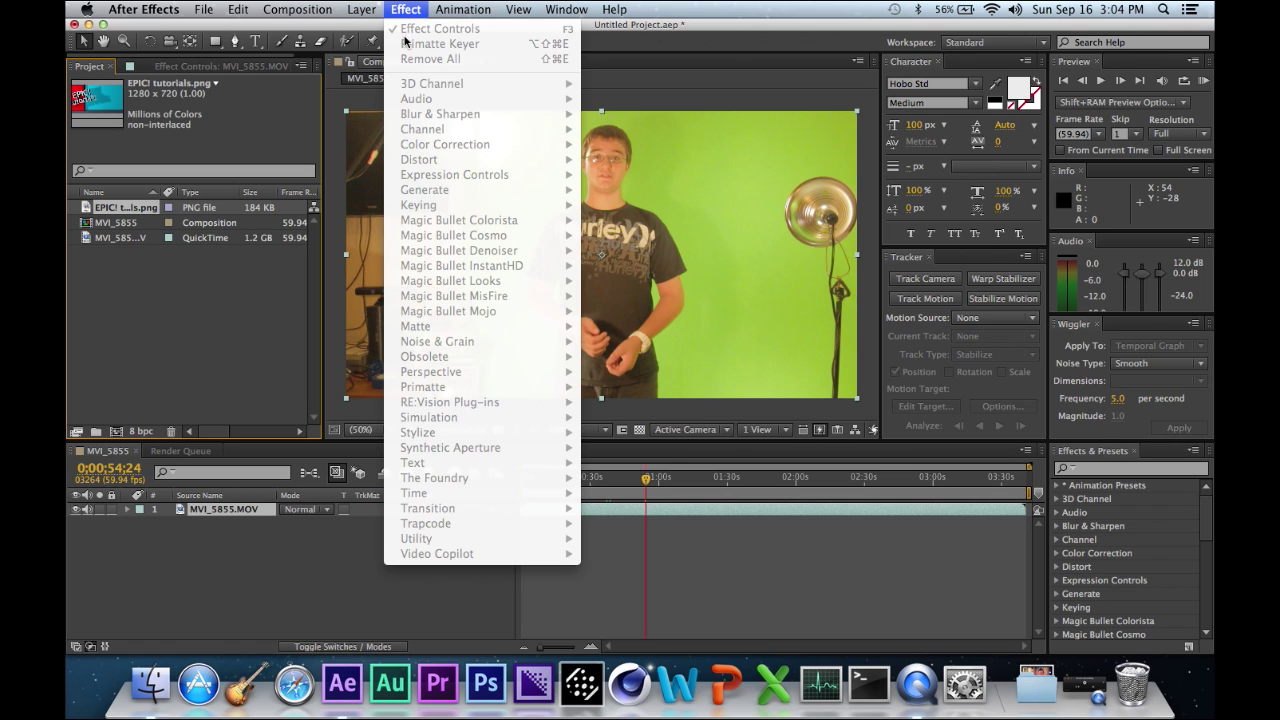
pyautogui.click(225, 508)
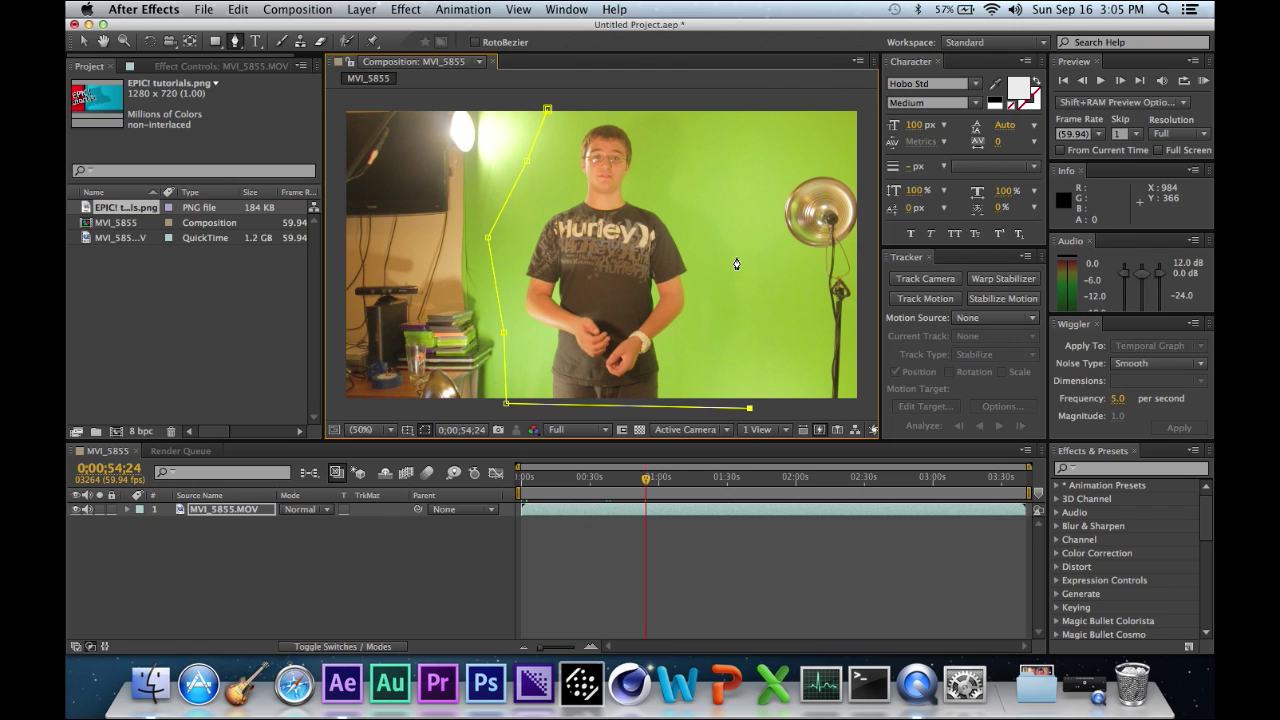
pyautogui.click(548, 110)
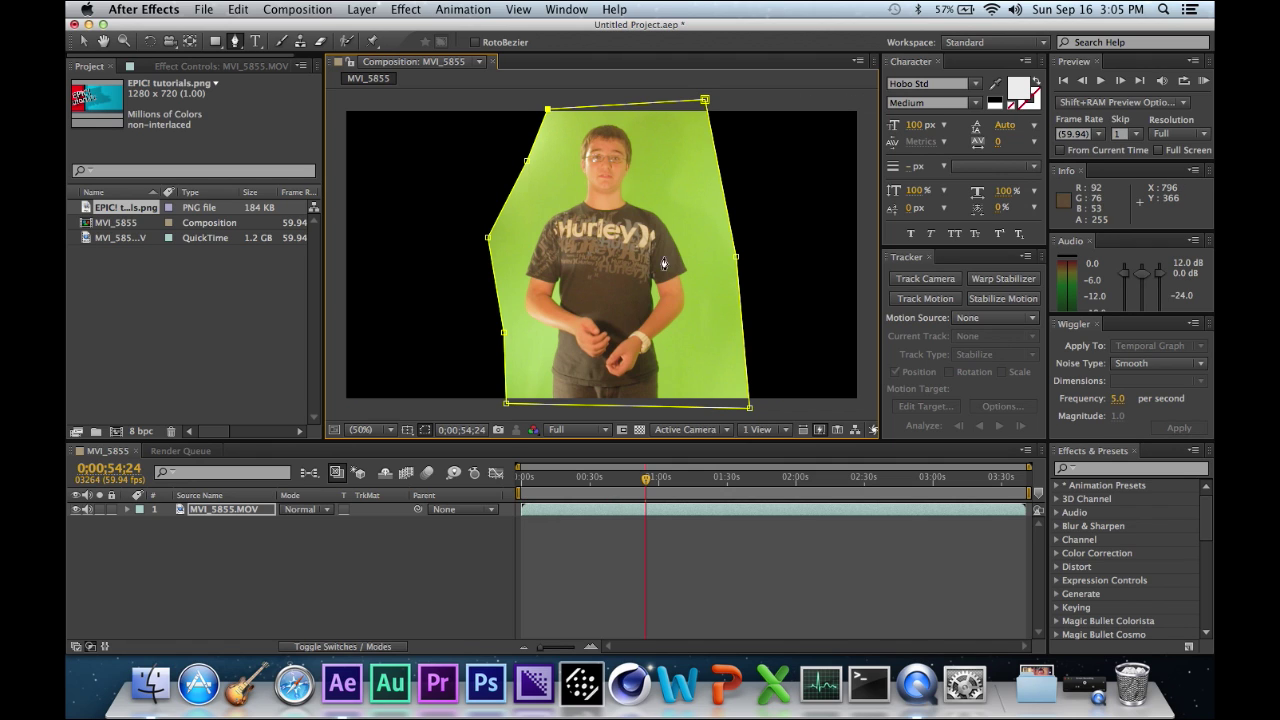
# - Apply Primatte Keyer to the clip and sample the green screen as the background to key
pyautogui.click(415, 10)
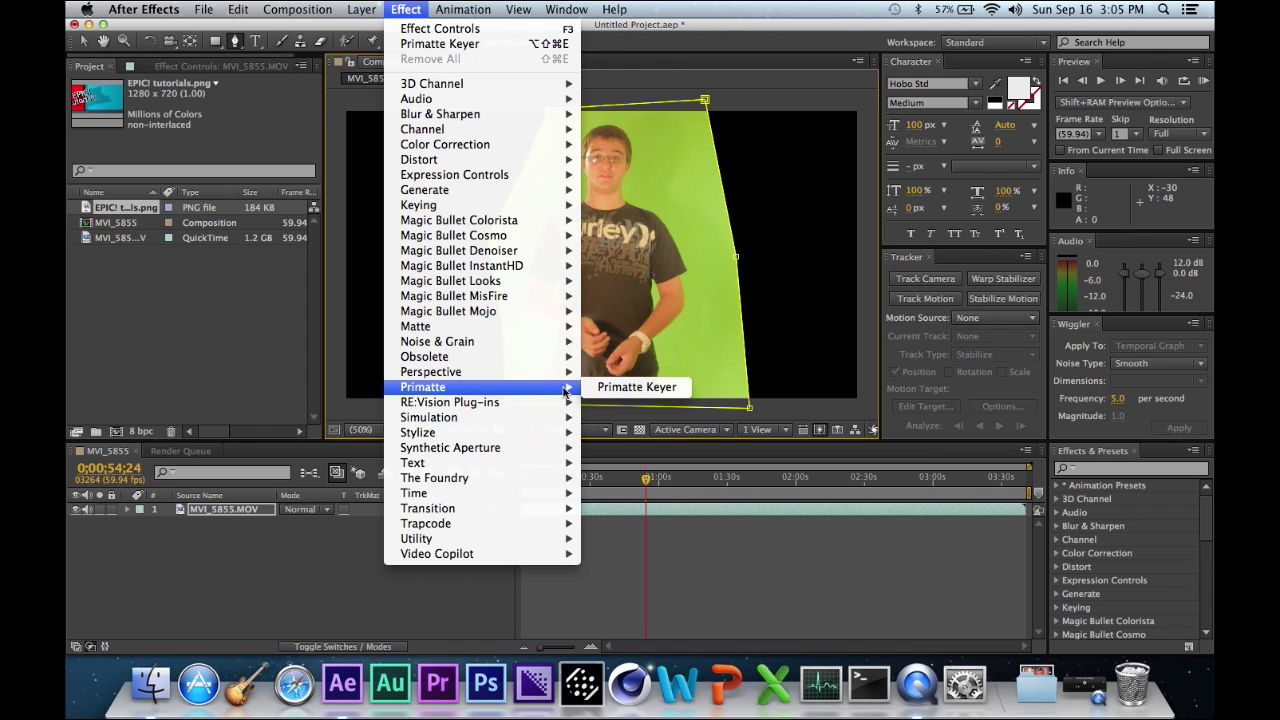
pyautogui.click(602, 388)
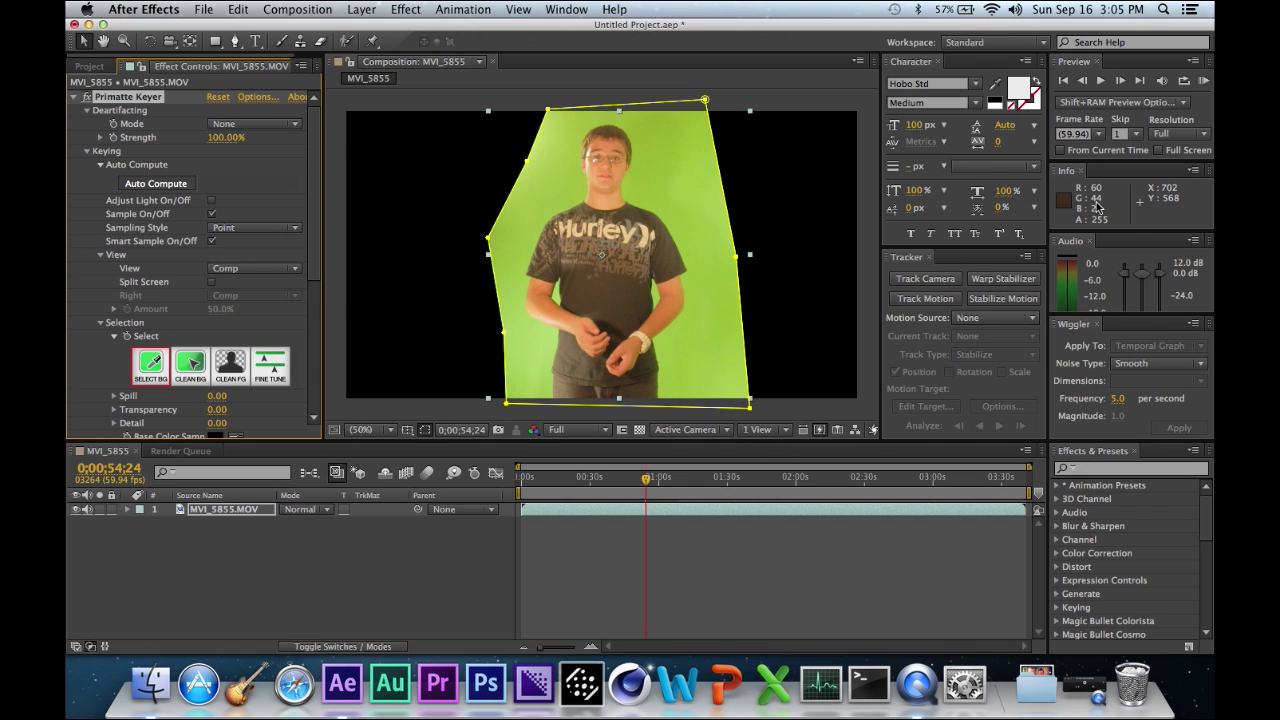
pyautogui.click(529, 355)
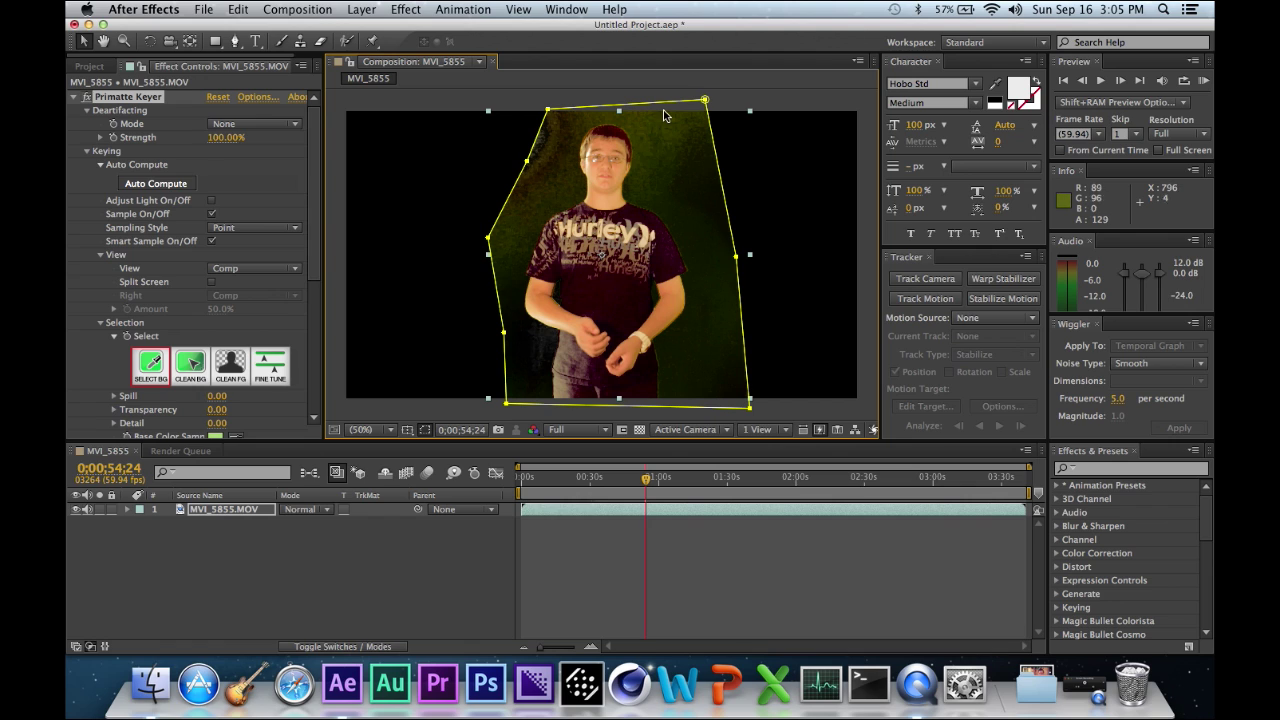
pyautogui.click(241, 271)
# - Switch Primatte to Matte view and paint Clean BG strokes over the grey background areas
pyautogui.click(240, 299)
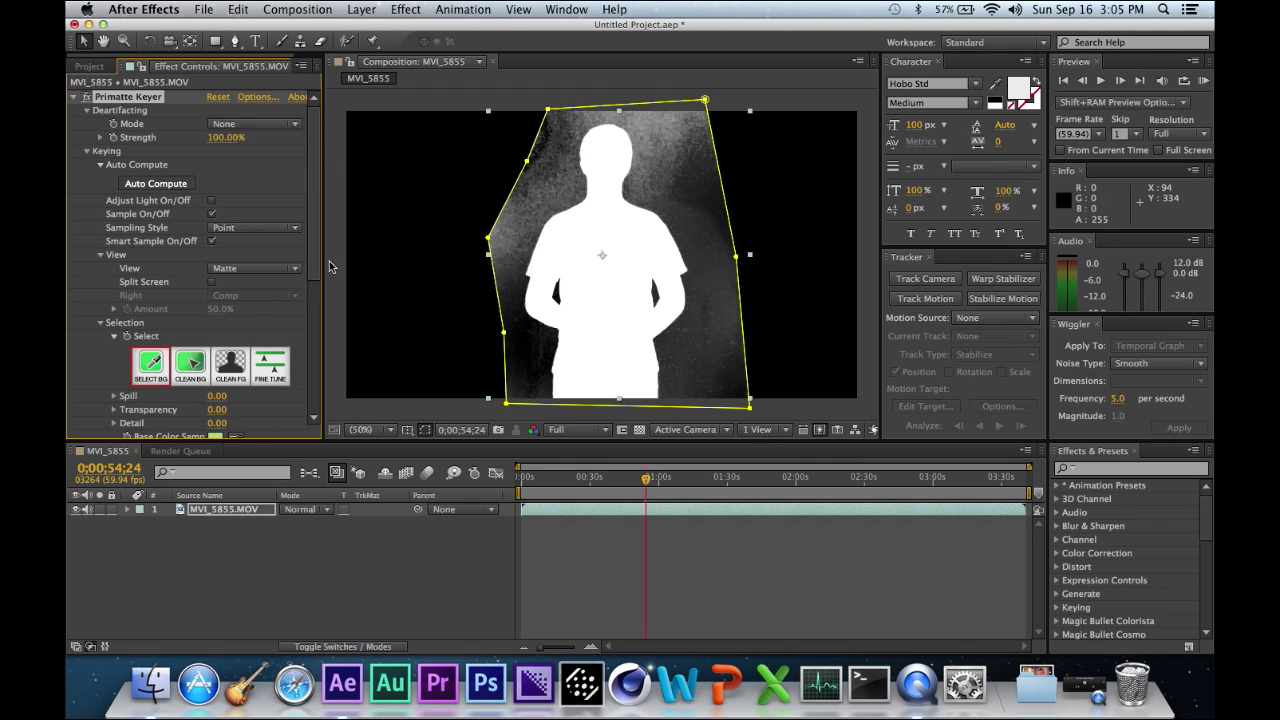
pyautogui.click(196, 365)
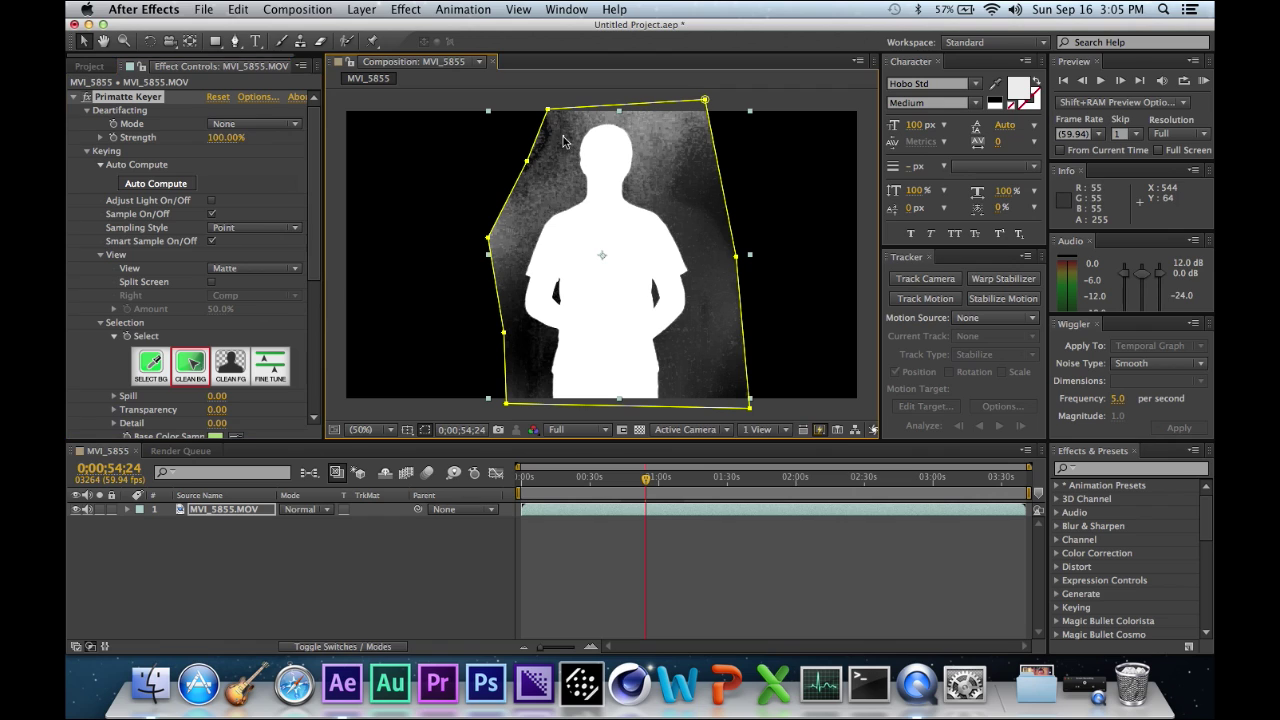
pyautogui.moveTo(545, 184); pyautogui.dragTo(520, 229)
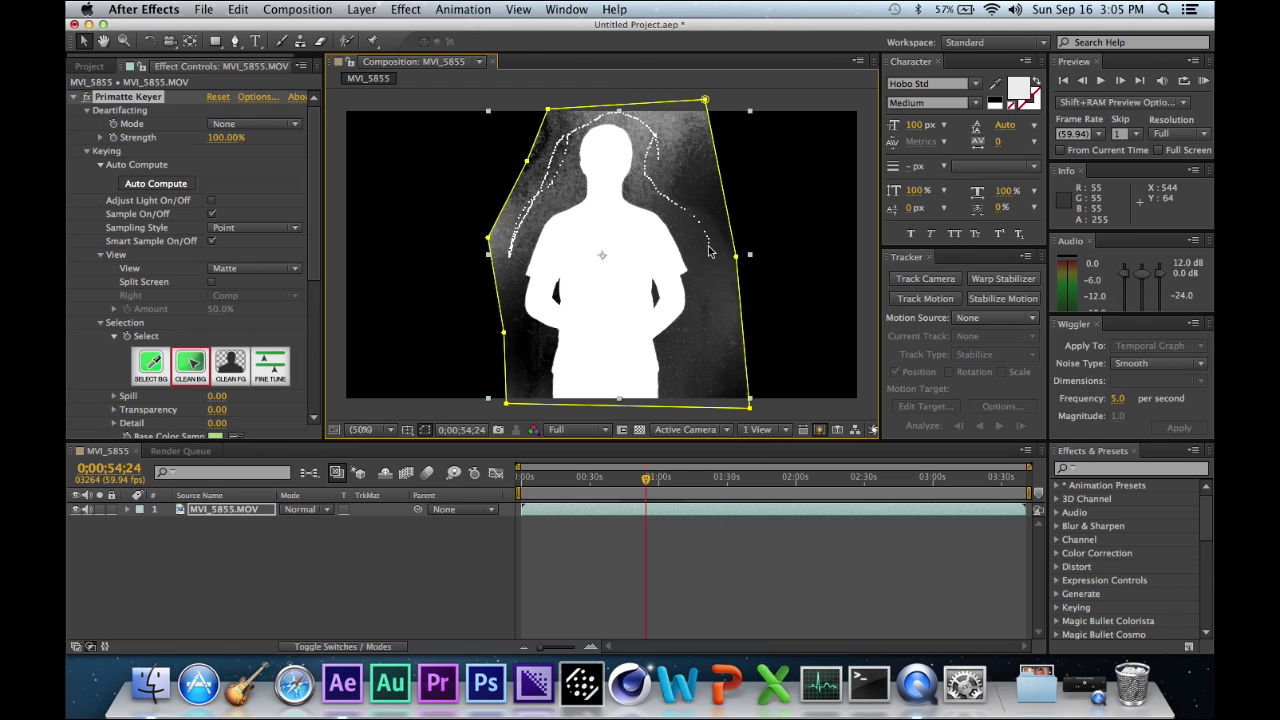
pyautogui.moveTo(690, 380); pyautogui.dragTo(687, 373)
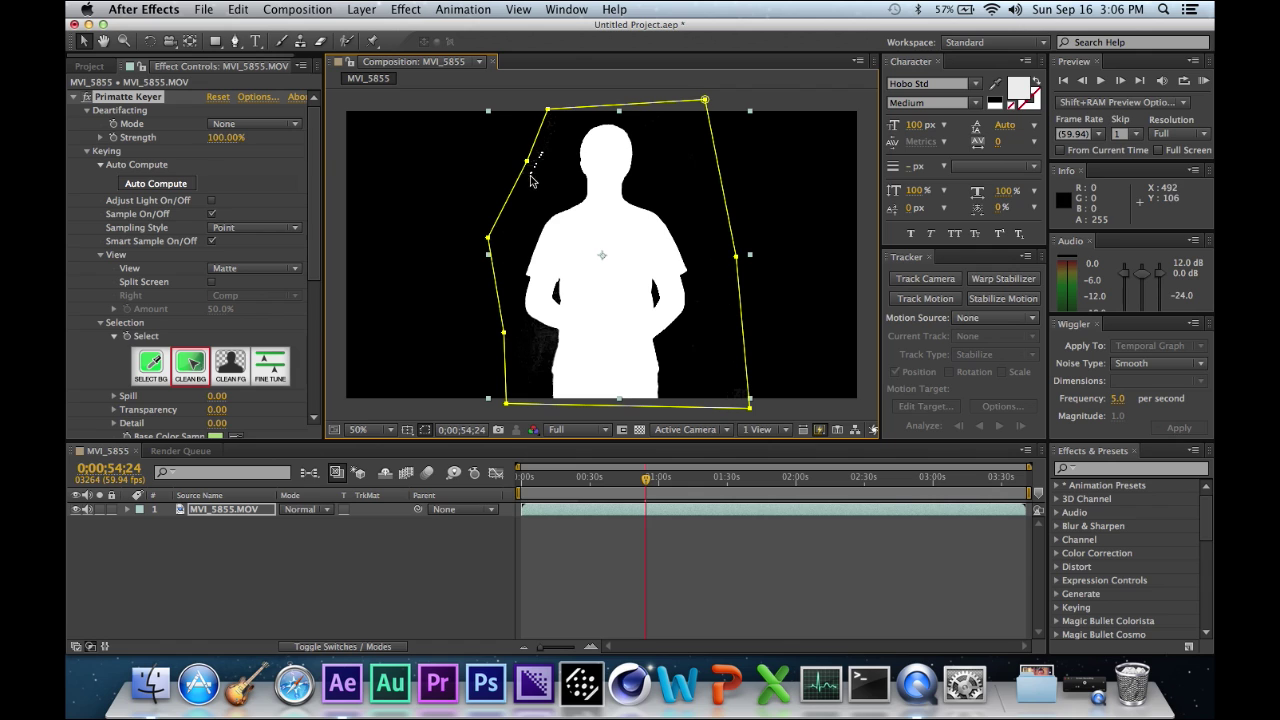
# - Zoom in on the head and clean leftover specks near the matte edges
pyautogui.press('.')
pyautogui.press('.')
pyautogui.press('.')
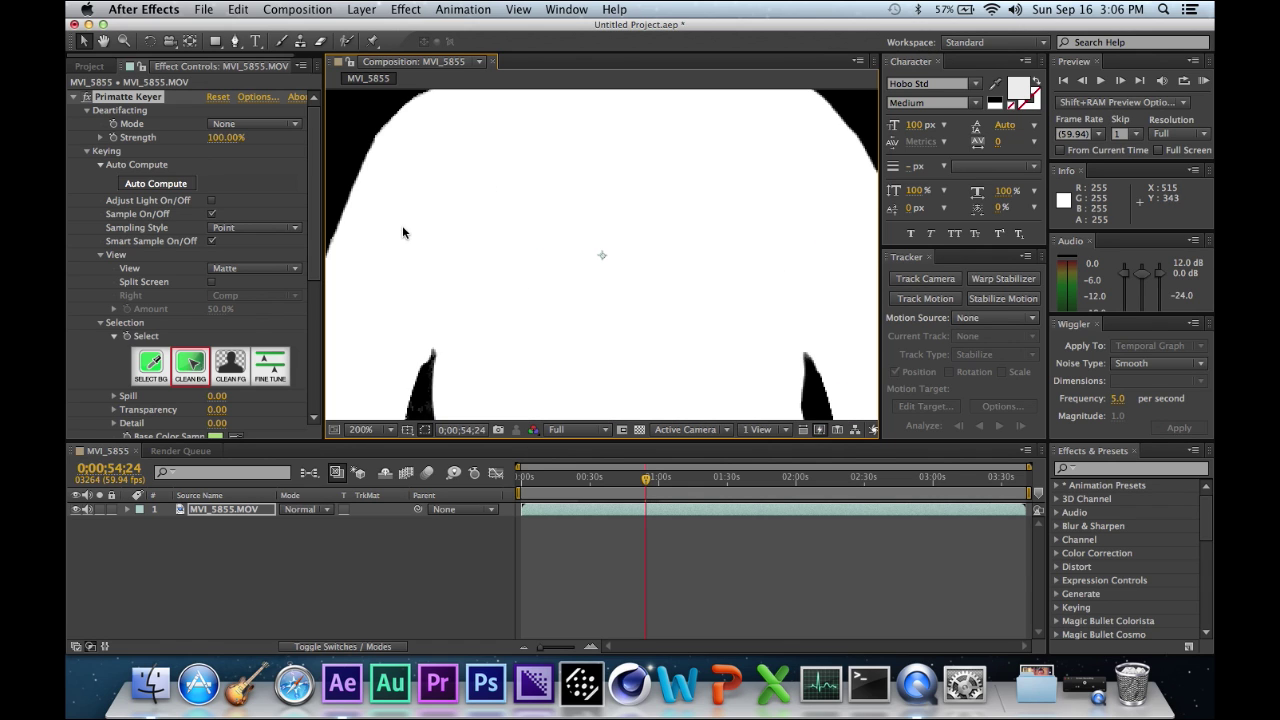
pyautogui.press('h')
pyautogui.moveTo(394, 206); pyautogui.dragTo(478, 462)
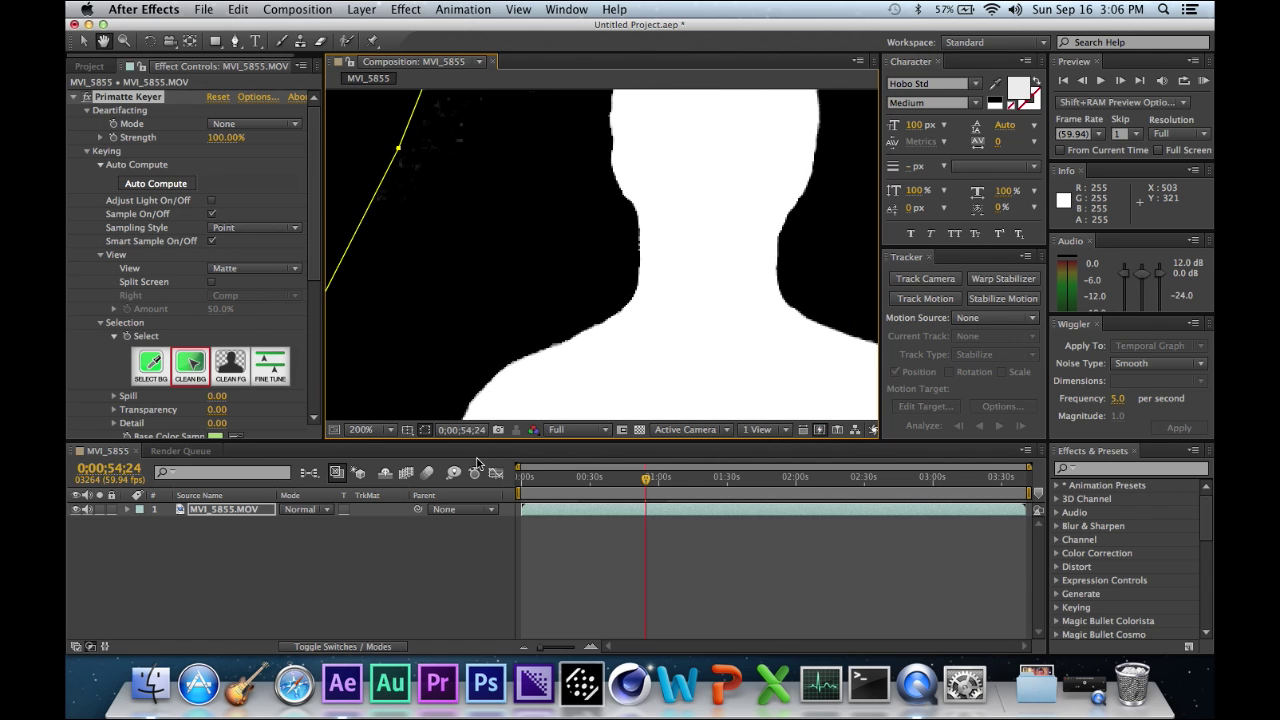
pyautogui.moveTo(561, 145); pyautogui.dragTo(545, 293)
pyautogui.press('v')
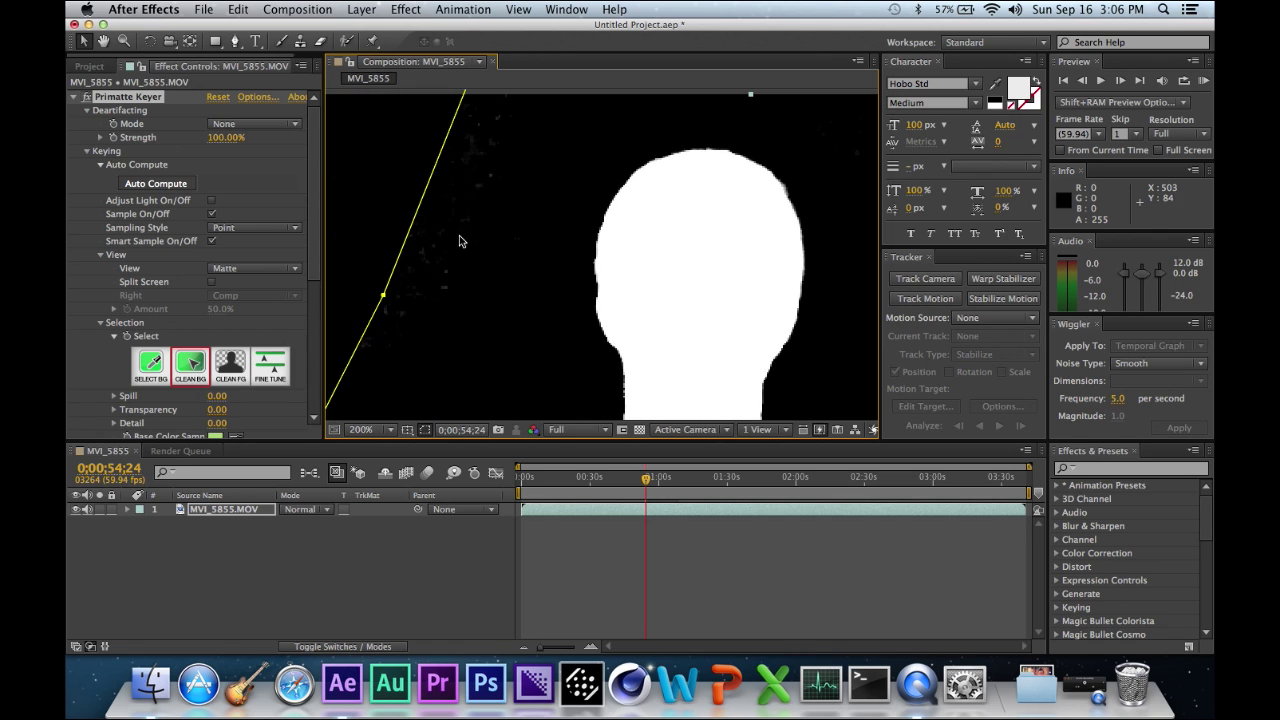
pyautogui.moveTo(410, 310)
pyautogui.mouseDown()
pyautogui.moveTo(376, 328)
pyautogui.moveTo(492, 203)
pyautogui.mouseUp()
pyautogui.moveTo(484, 127); pyautogui.dragTo(520, 114)
# - Clean away the white specks near the shoulder edge of the matte
pyautogui.moveTo(566, 245); pyautogui.dragTo(357, 134)
pyautogui.moveTo(640, 230); pyautogui.dragTo(446, 189)
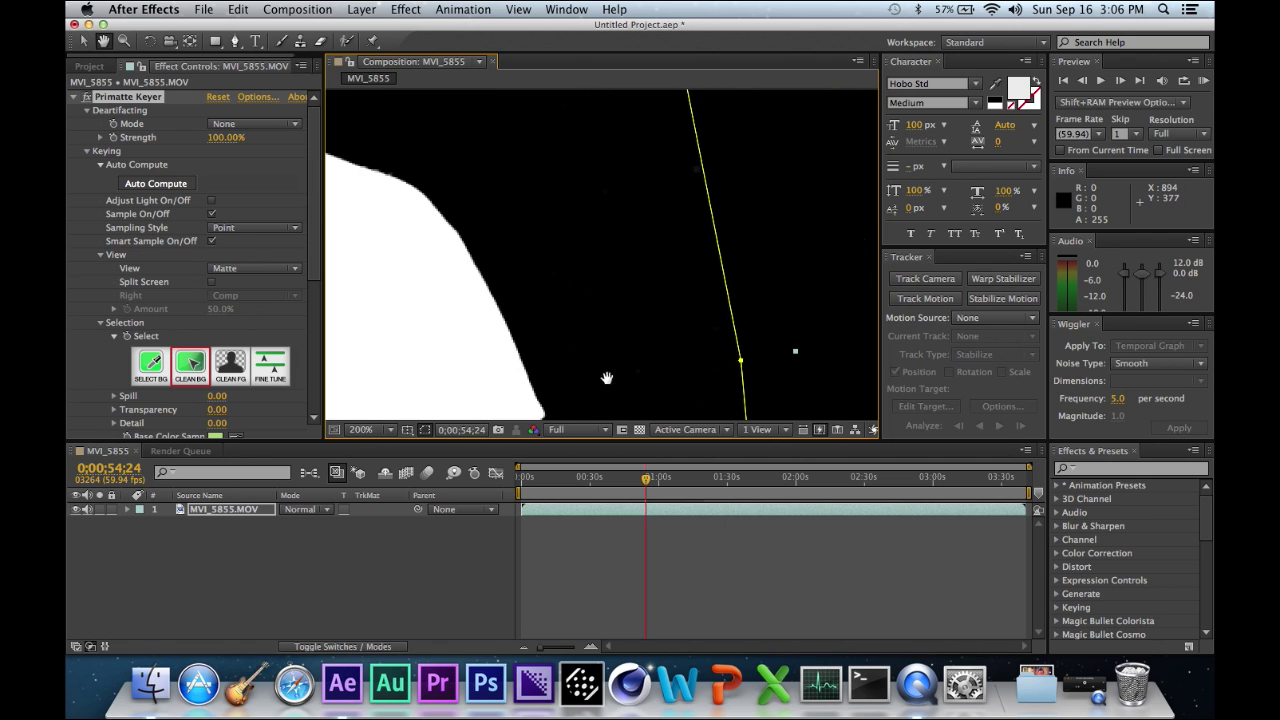
pyautogui.moveTo(607, 378); pyautogui.dragTo(585, 170)
pyautogui.rightClick(581, 279)
pyautogui.click(492, 192)
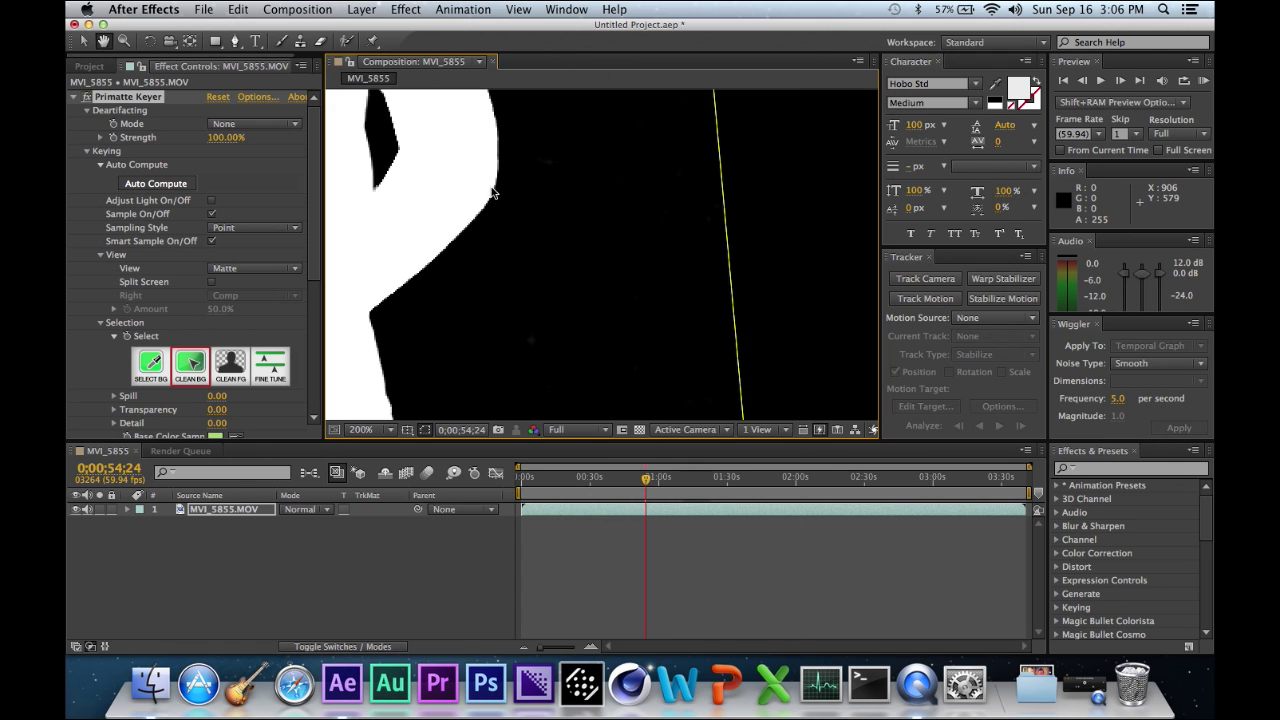
pyautogui.moveTo(529, 301); pyautogui.dragTo(508, 117)
pyautogui.moveTo(482, 280); pyautogui.dragTo(789, 287)
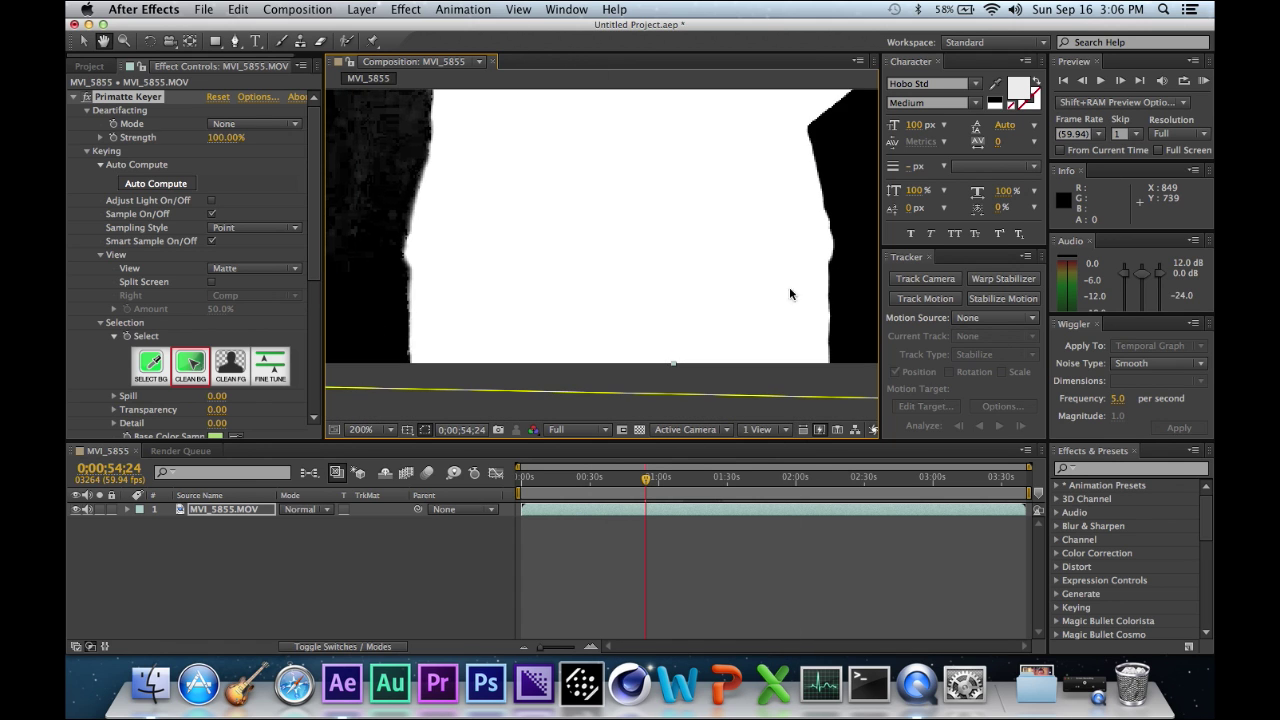
pyautogui.moveTo(520, 250); pyautogui.dragTo(560, 250)
pyautogui.moveTo(560, 200); pyautogui.dragTo(618, 322)
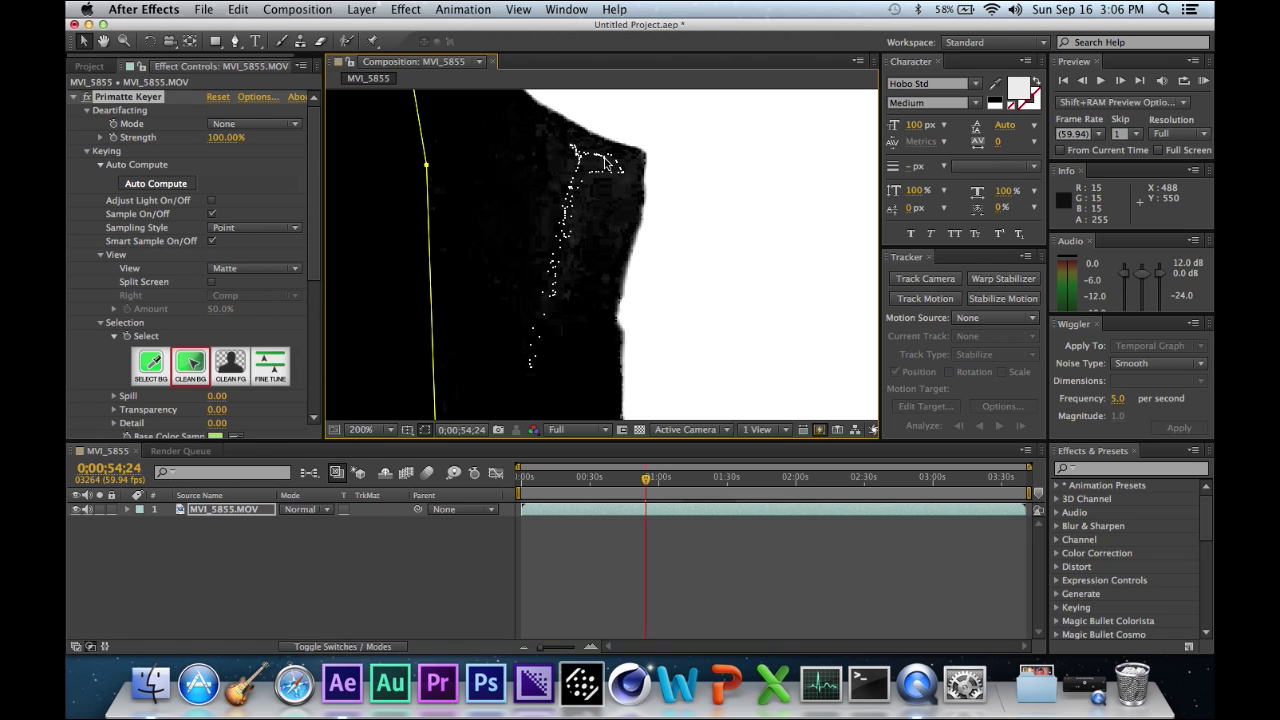
pyautogui.moveTo(605, 162); pyautogui.dragTo(592, 203)
# - Fit the composition to the viewer, check the keyed result in colour, then return to Matte view
pyautogui.press(',')
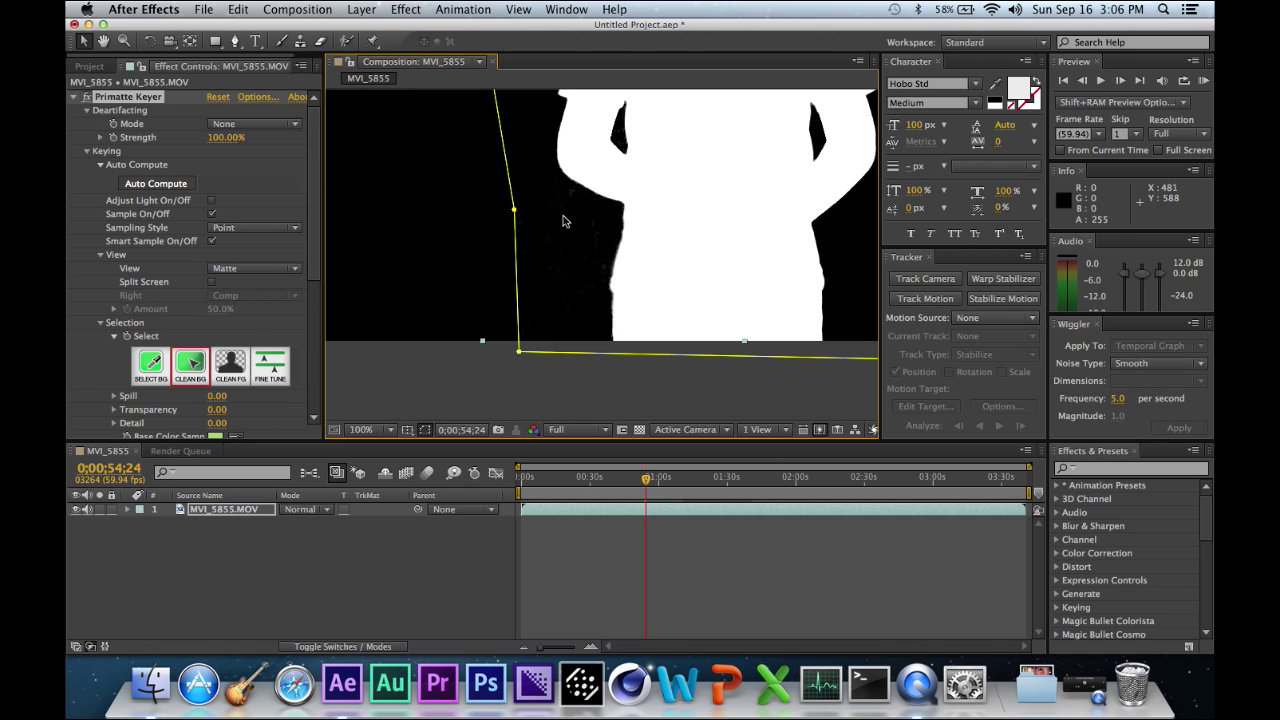
pyautogui.moveTo(691, 157); pyautogui.dragTo(566, 286)
pyautogui.press(',')
pyautogui.press(',')
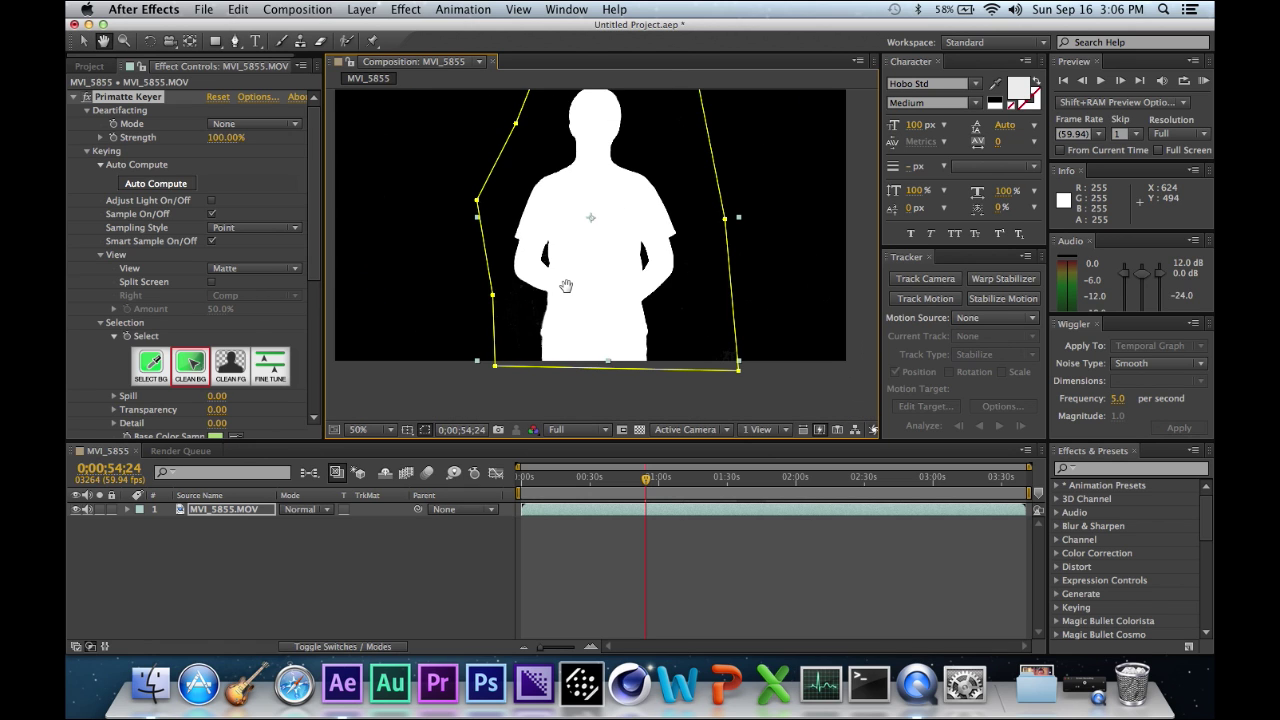
pyautogui.click(360, 429)
pyautogui.click(396, 417)
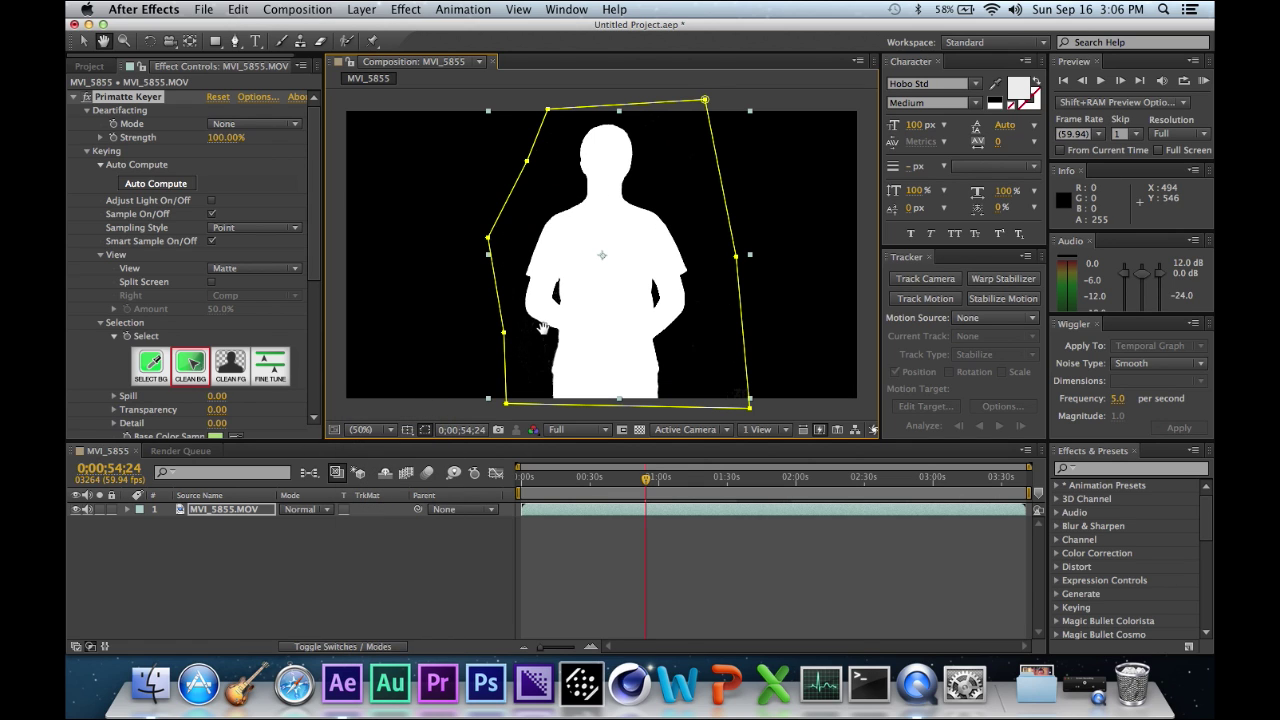
pyautogui.press('v')
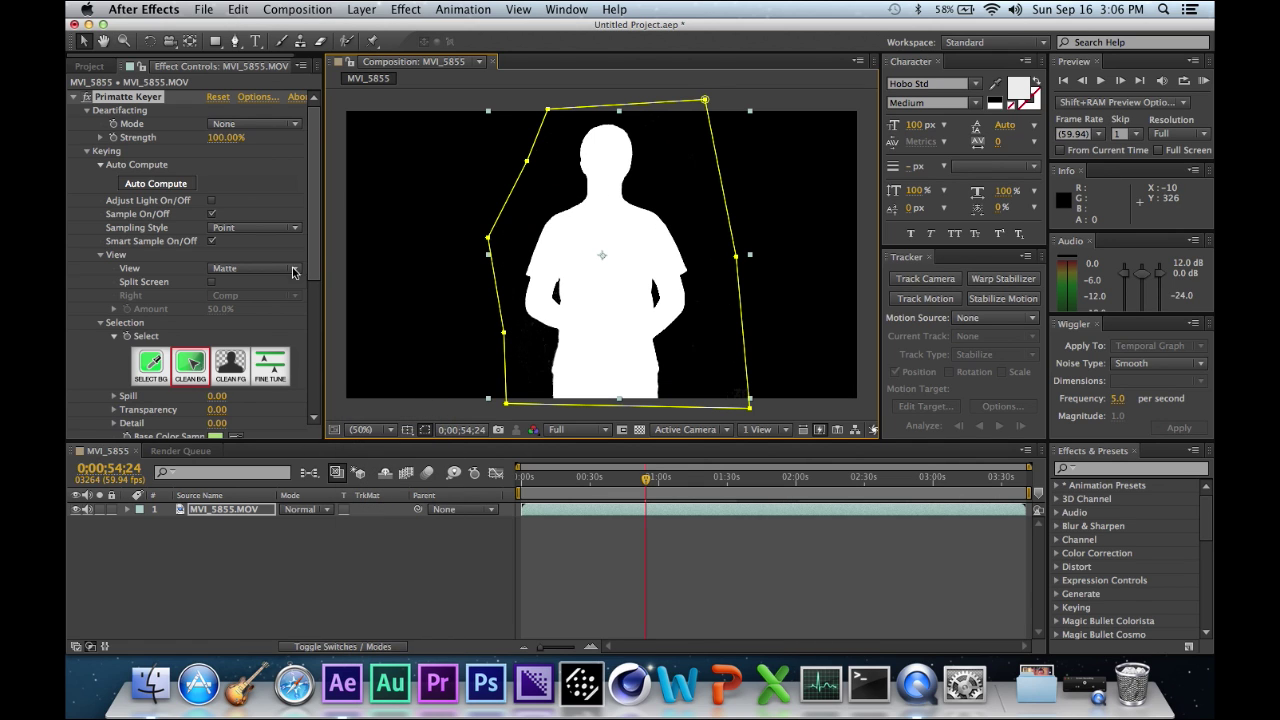
pyautogui.click(236, 266)
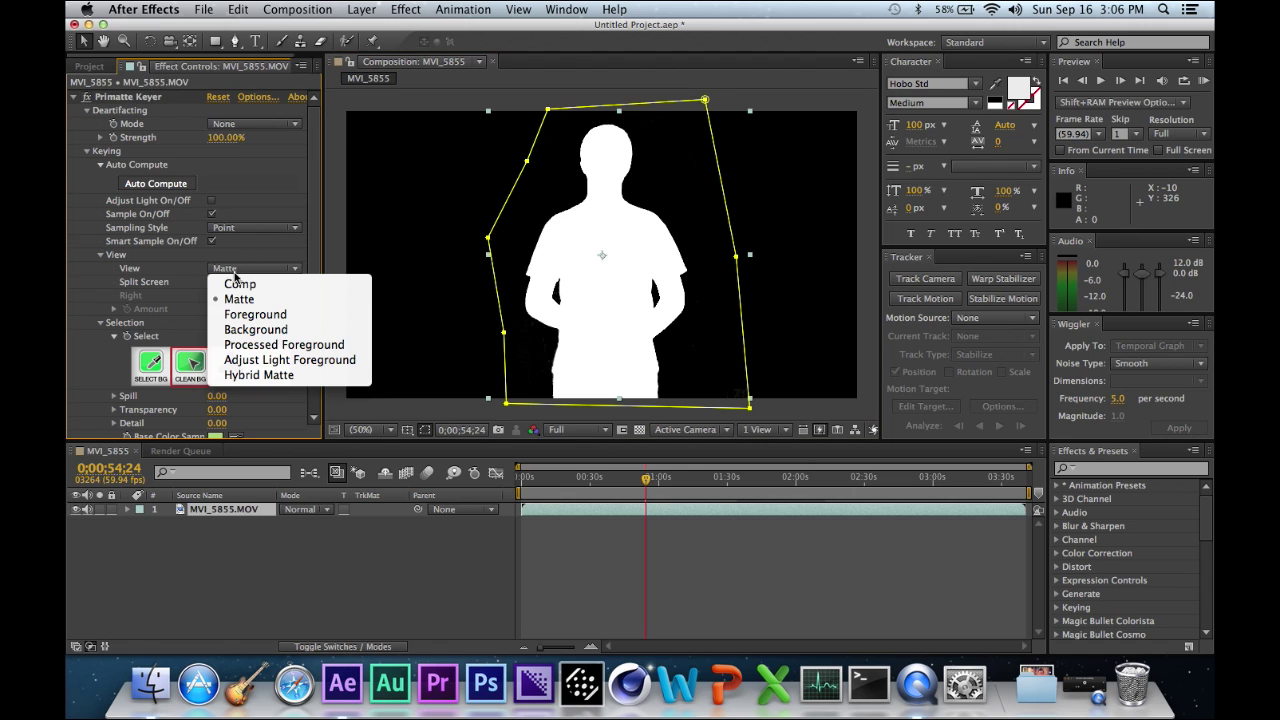
pyautogui.click(236, 283)
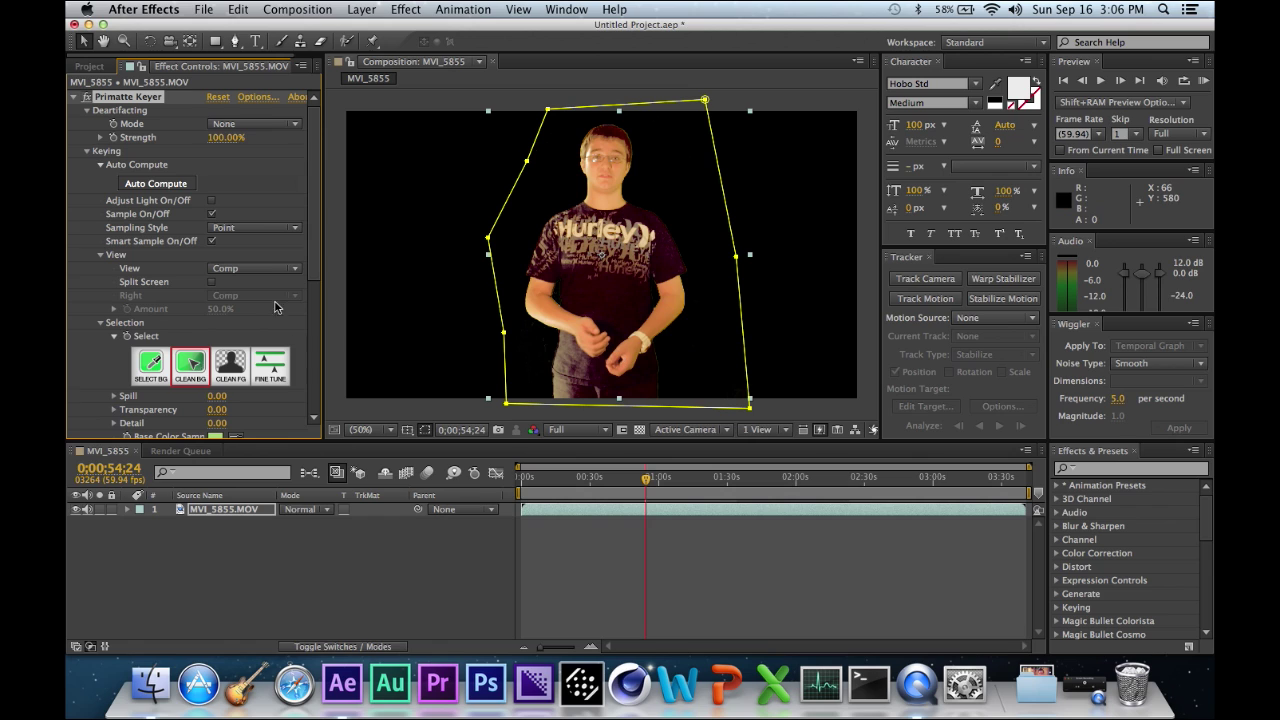
pyautogui.click(266, 267)
pyautogui.click(245, 299)
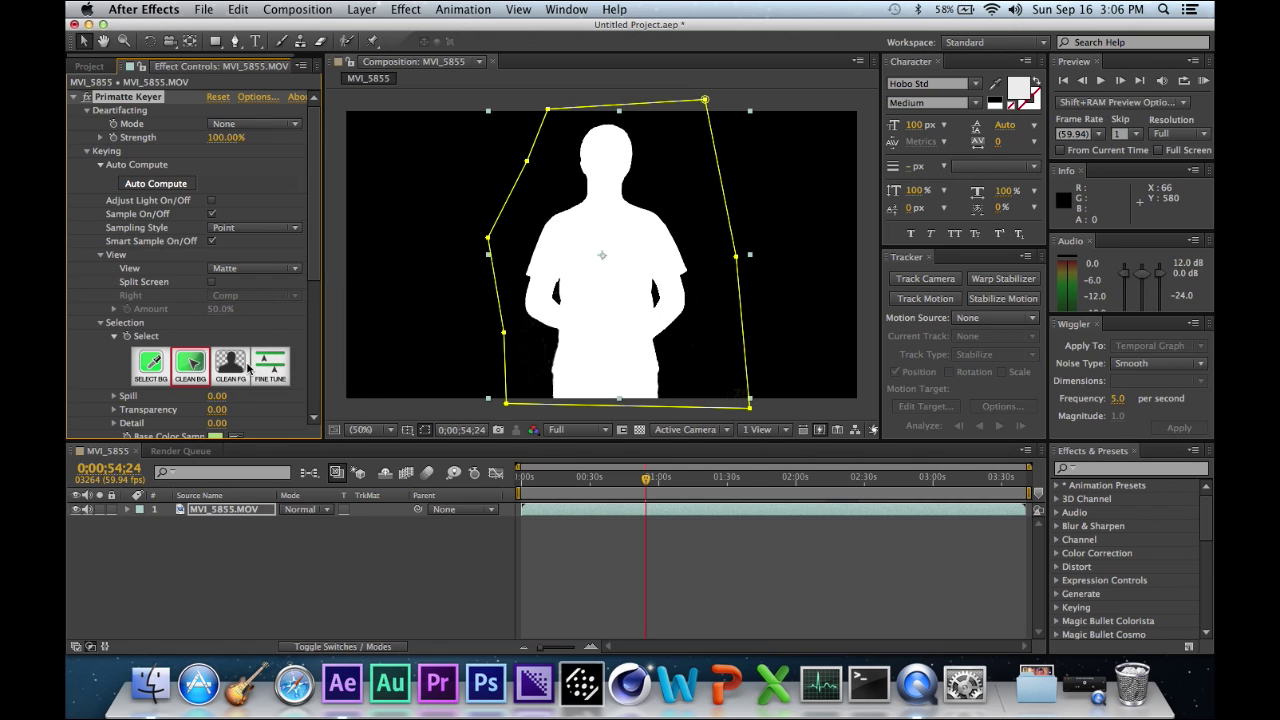
# - Sample the subject with Clean FG, undoing the sample that added background specks
pyautogui.click(237, 366)
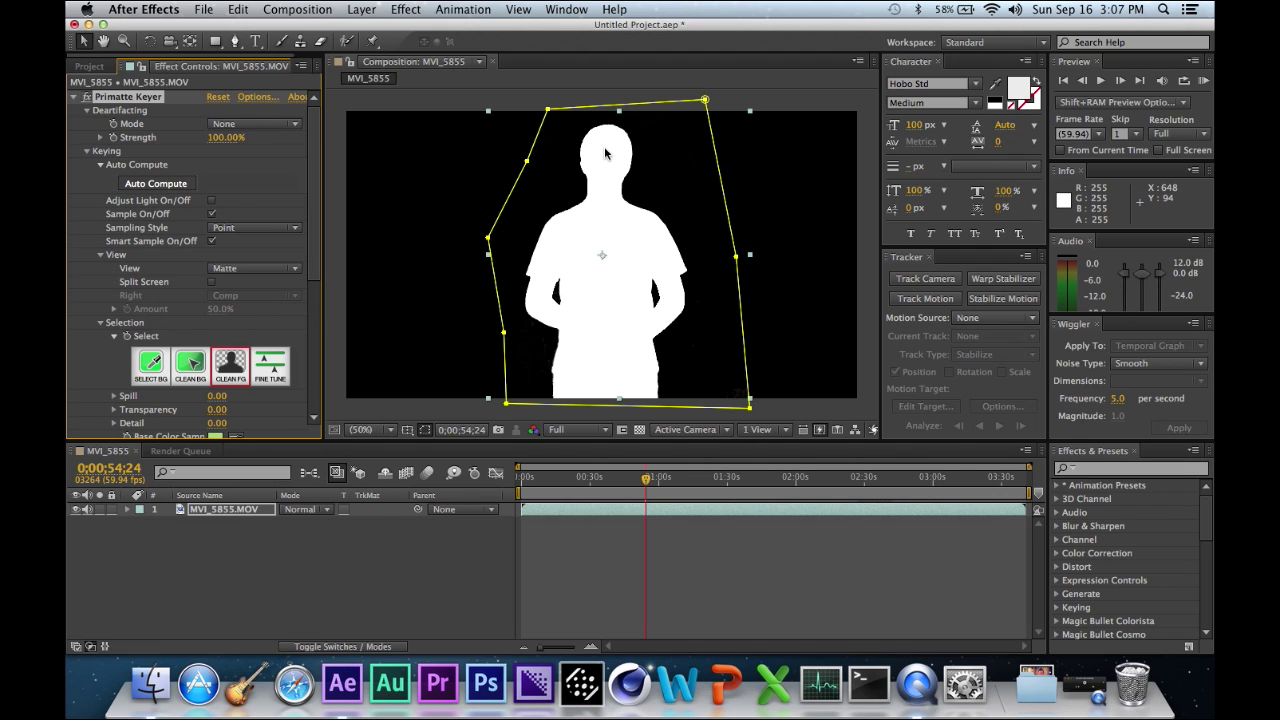
pyautogui.moveTo(605, 152); pyautogui.dragTo(602, 211)
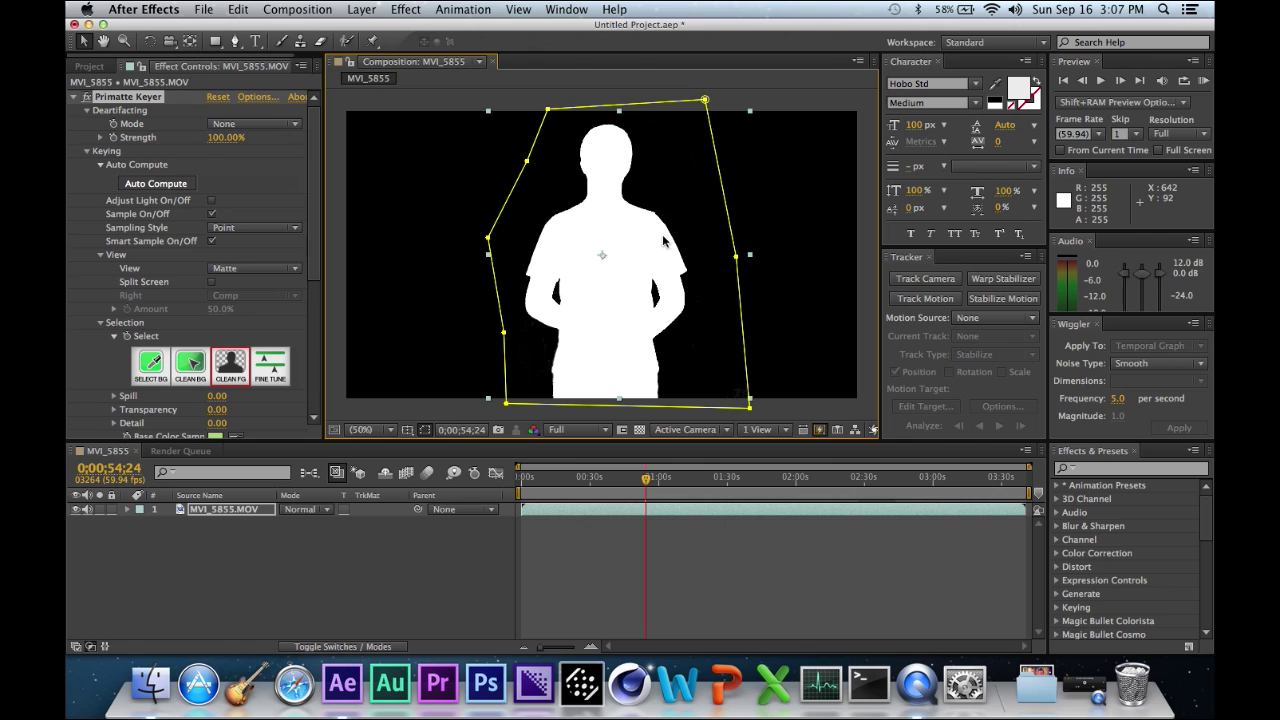
pyautogui.click(643, 333)
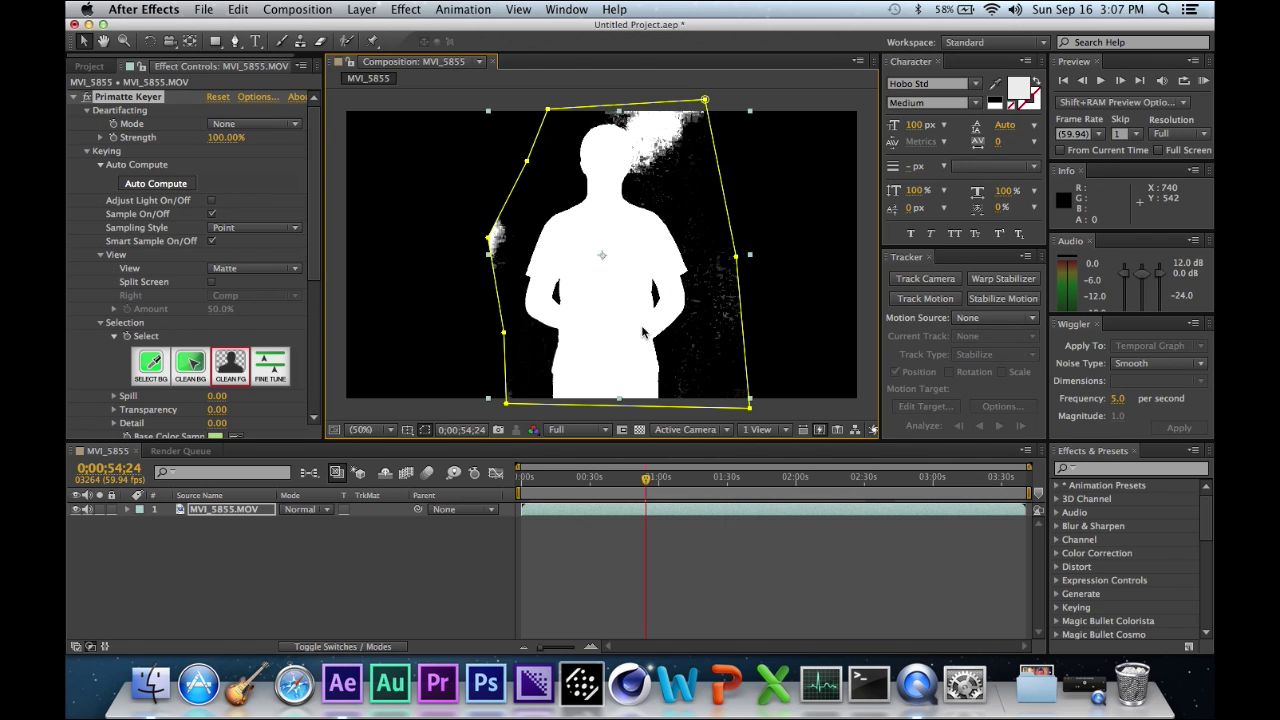
pyautogui.press('super+z')
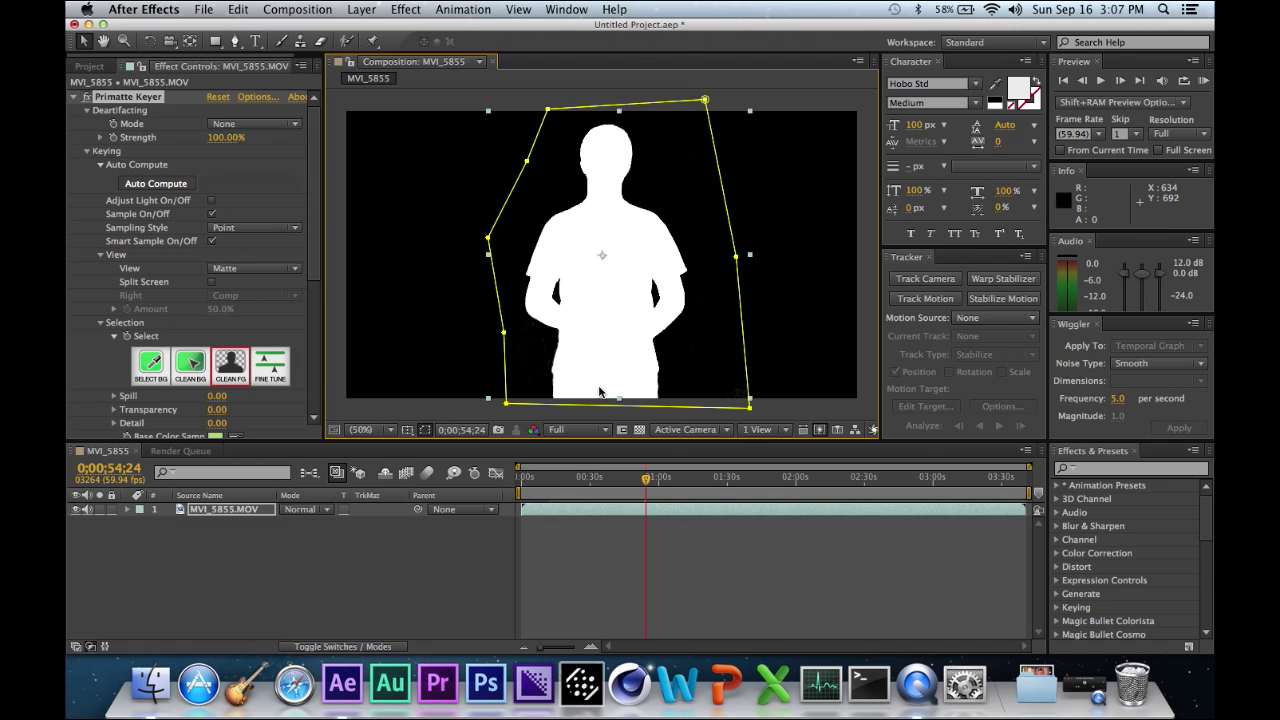
pyautogui.click(248, 270)
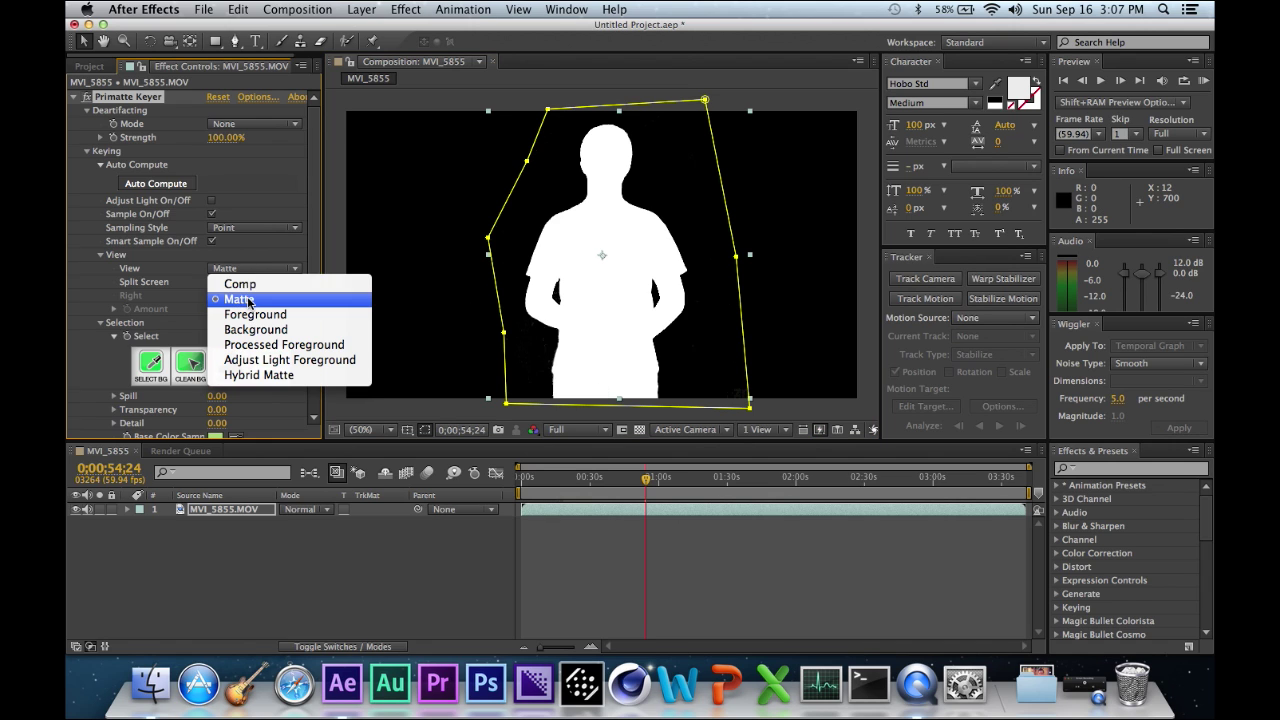
# - Set View to Comp, inspect the arm edge close up, and undo a spill sample that turned the shirt purple
pyautogui.click(242, 285)
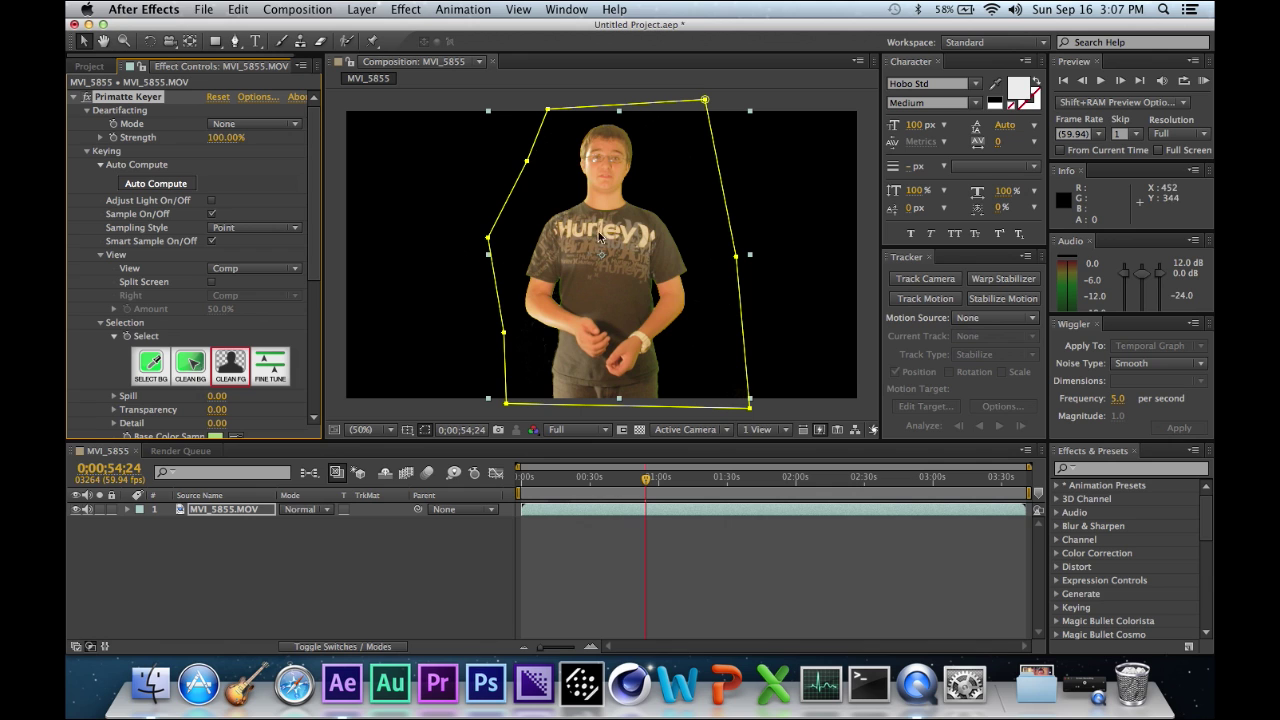
pyautogui.scroll(6, 650, 310)
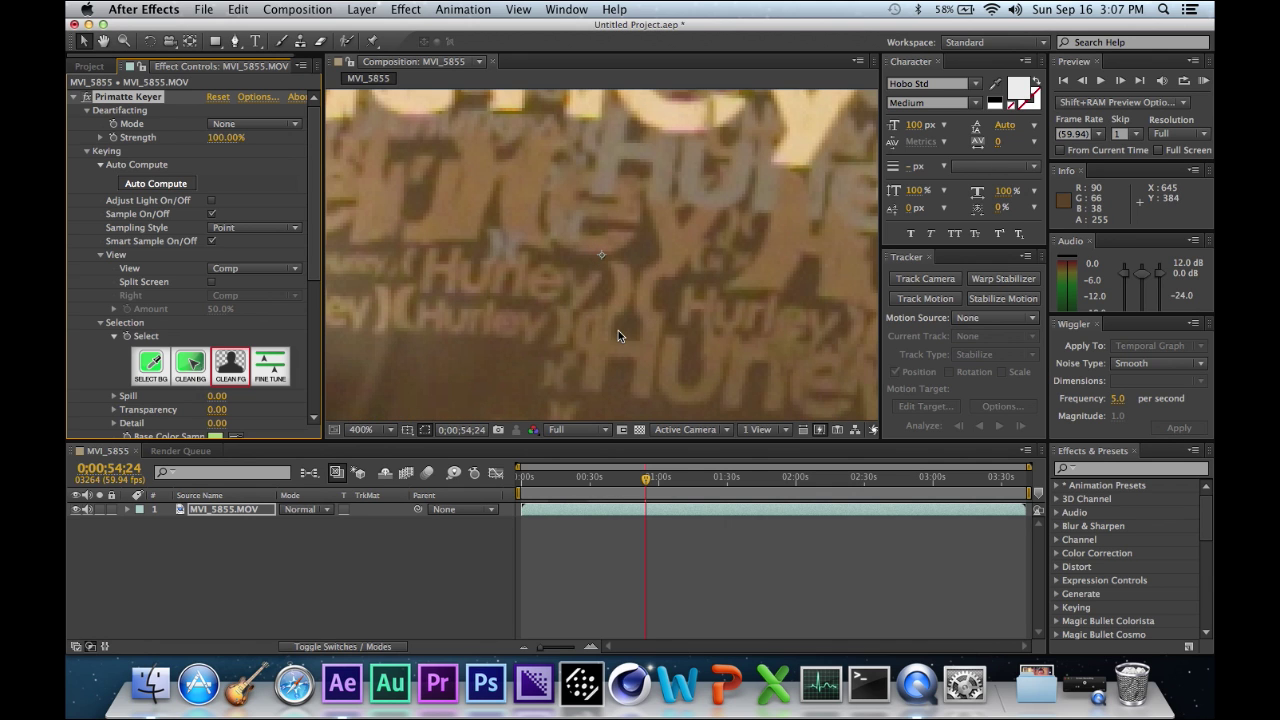
pyautogui.moveTo(537, 341); pyautogui.dragTo(760, 210)
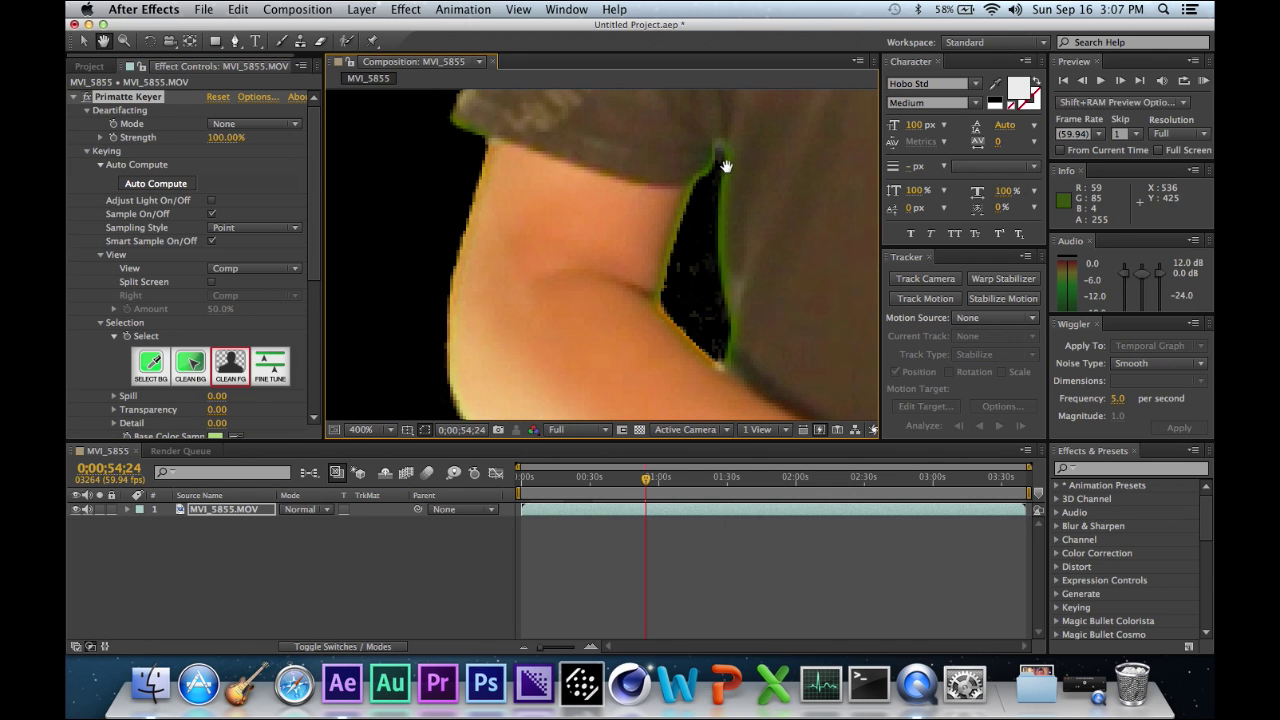
pyautogui.press('v')
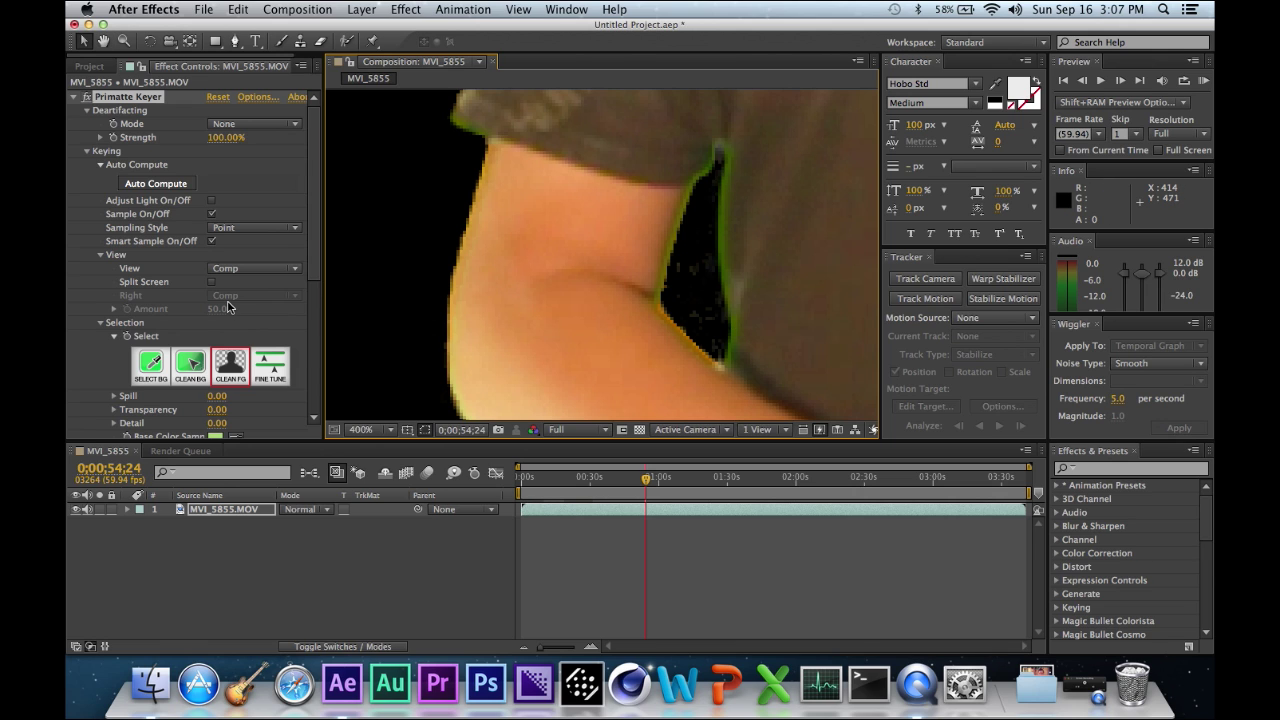
pyautogui.scroll(-5, 228, 306)
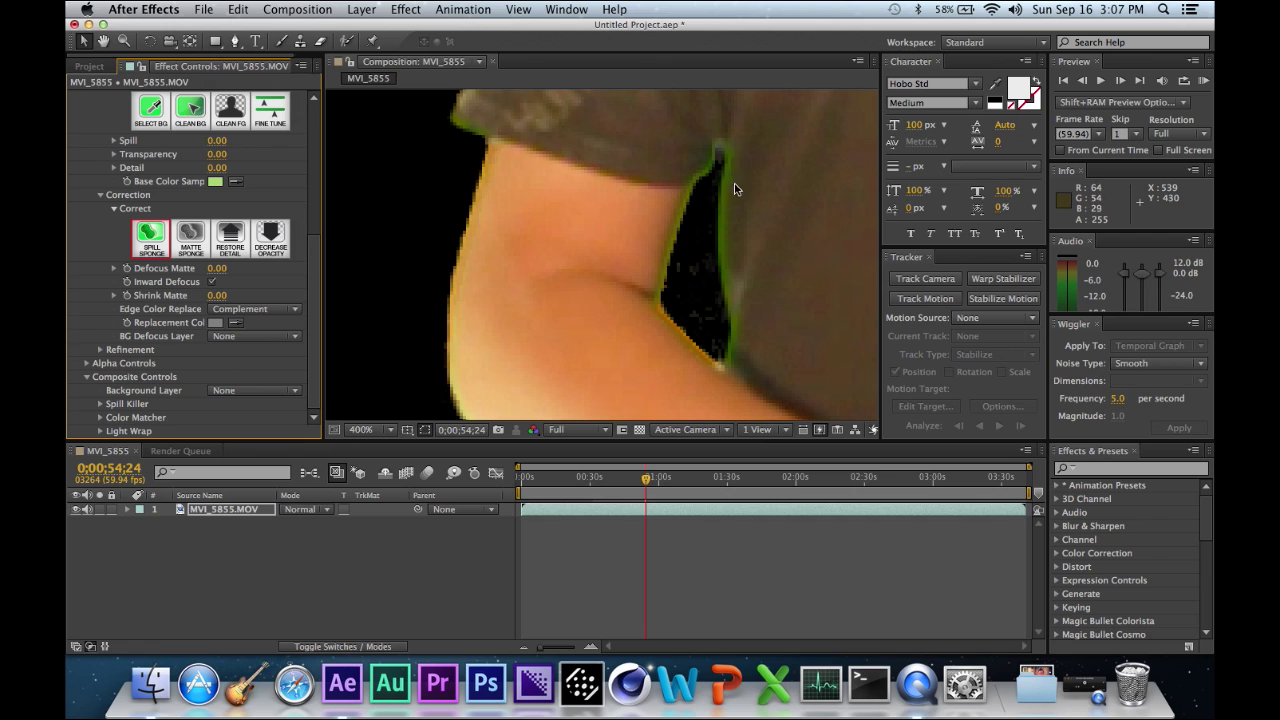
pyautogui.click(660, 248)
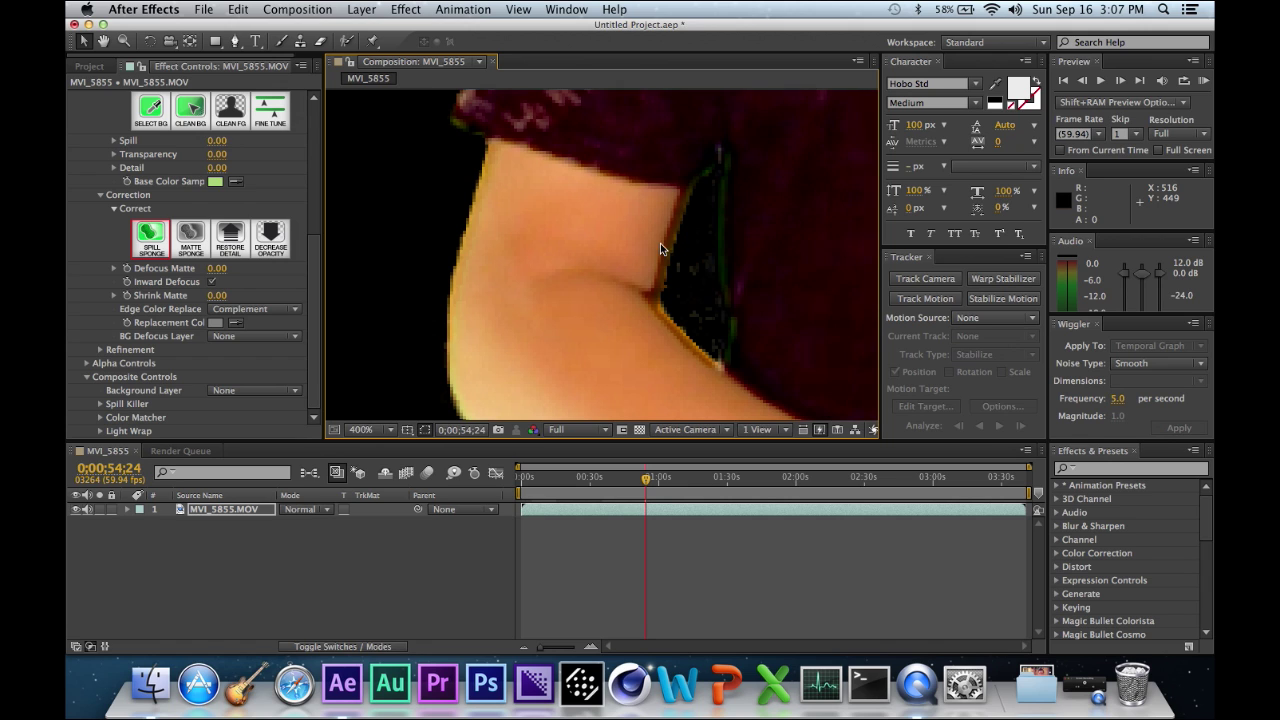
pyautogui.press('super+z')
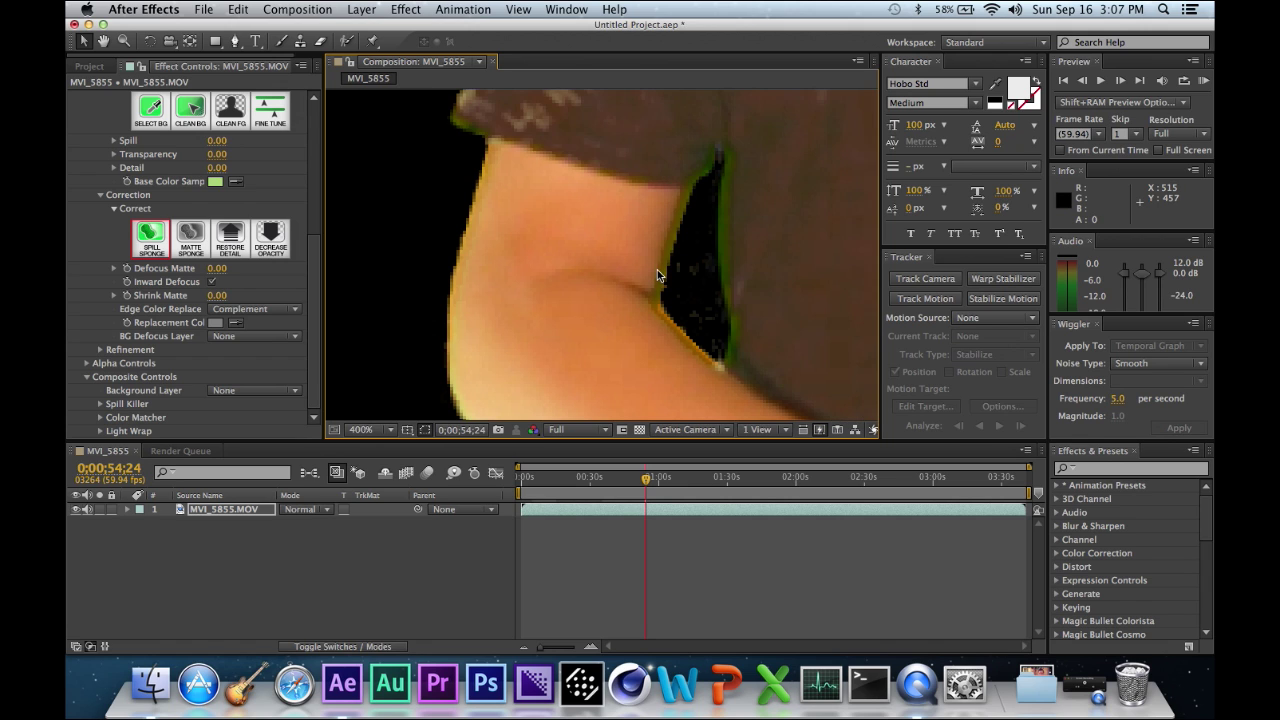
pyautogui.scroll(-3, 657, 269)
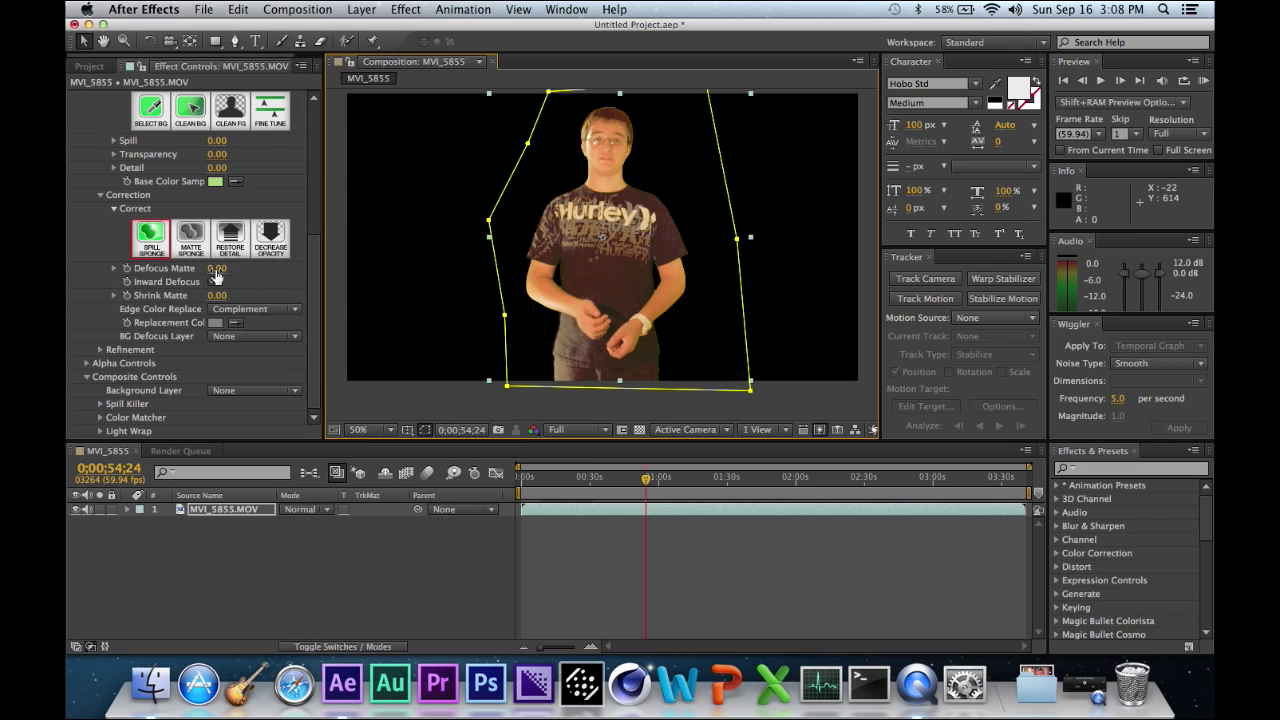
# - Set Defocus Matte to 7.00 and Shrink Matte to 5.00
pyautogui.click(215, 273)
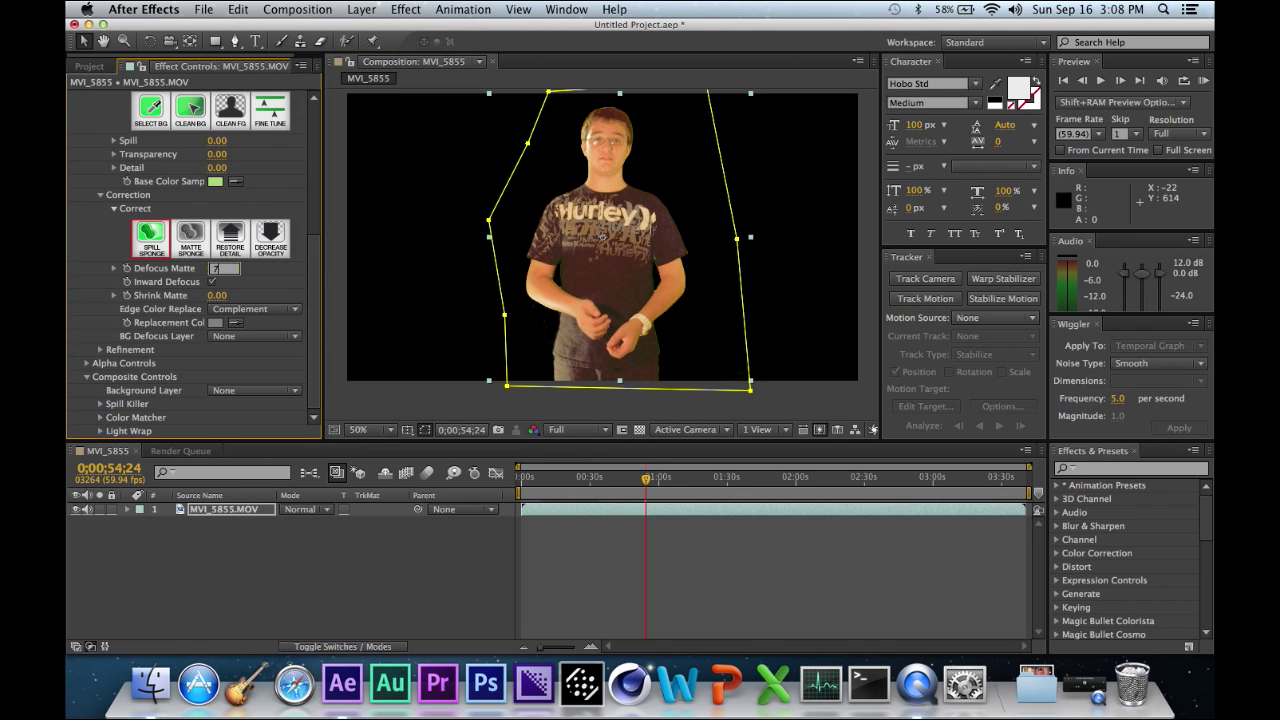
pyautogui.write('7')
pyautogui.press('Return')
pyautogui.click(220, 297)
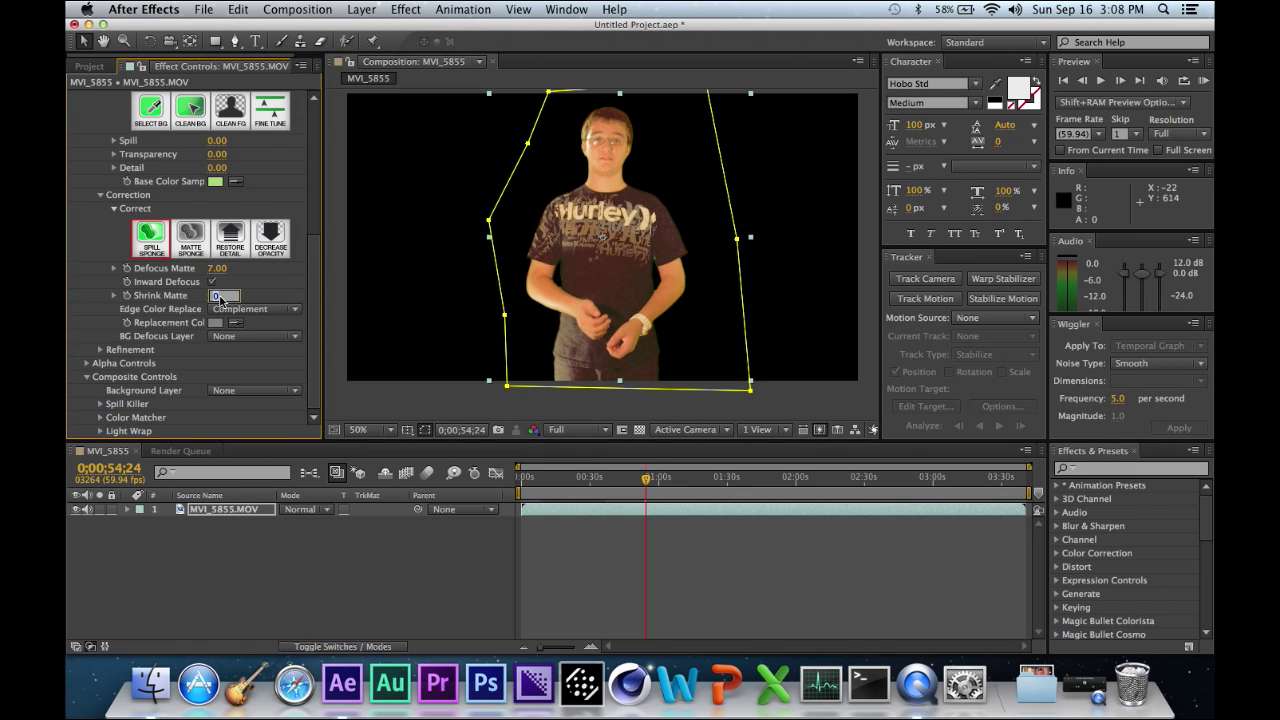
pyautogui.press('Return')
pyautogui.click(220, 393)
# - Add EPIC! tutorials.png below the footage and set it as Primatte's Background Layer
pyautogui.click(222, 394)
pyautogui.click(80, 65)
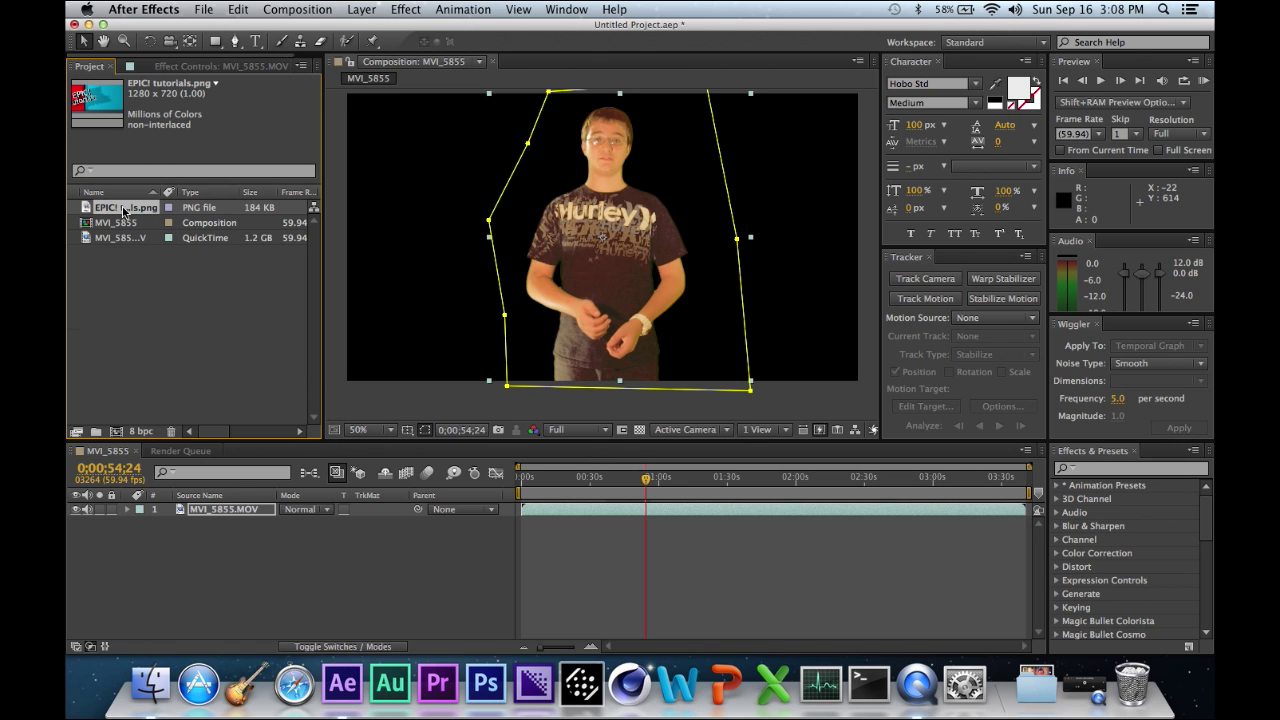
pyautogui.moveTo(123, 210); pyautogui.dragTo(283, 563)
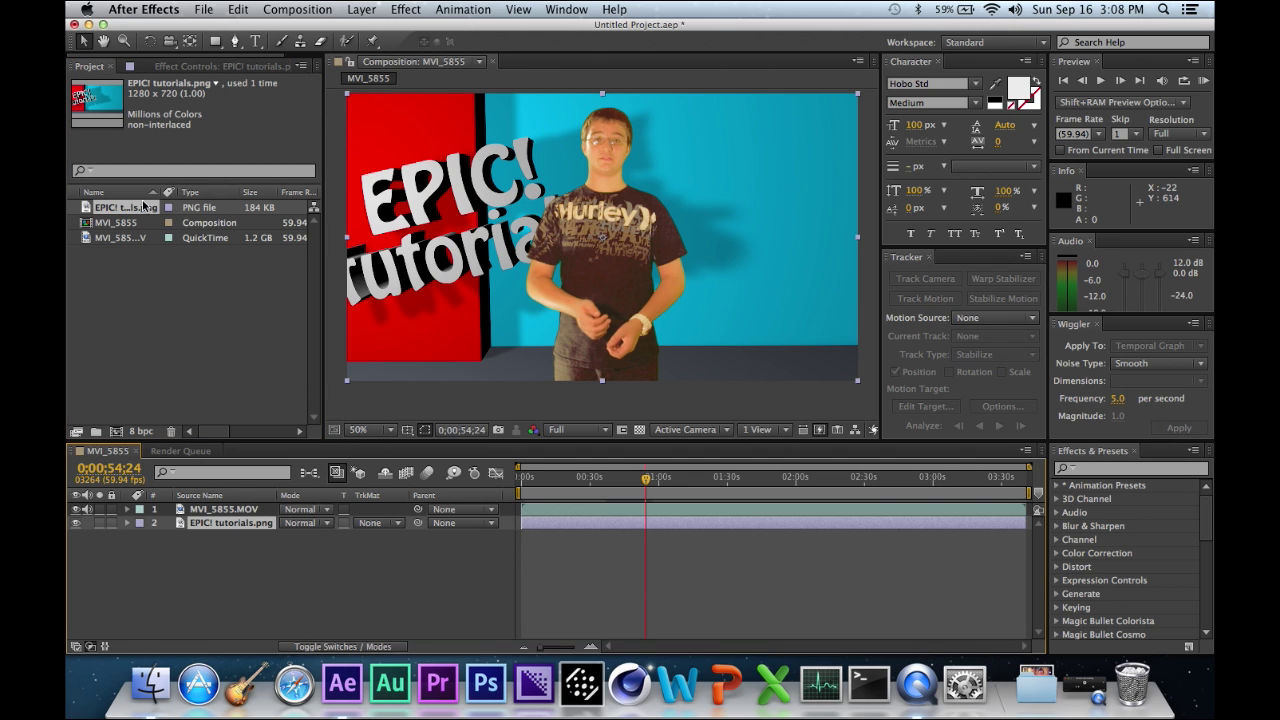
pyautogui.click(222, 509)
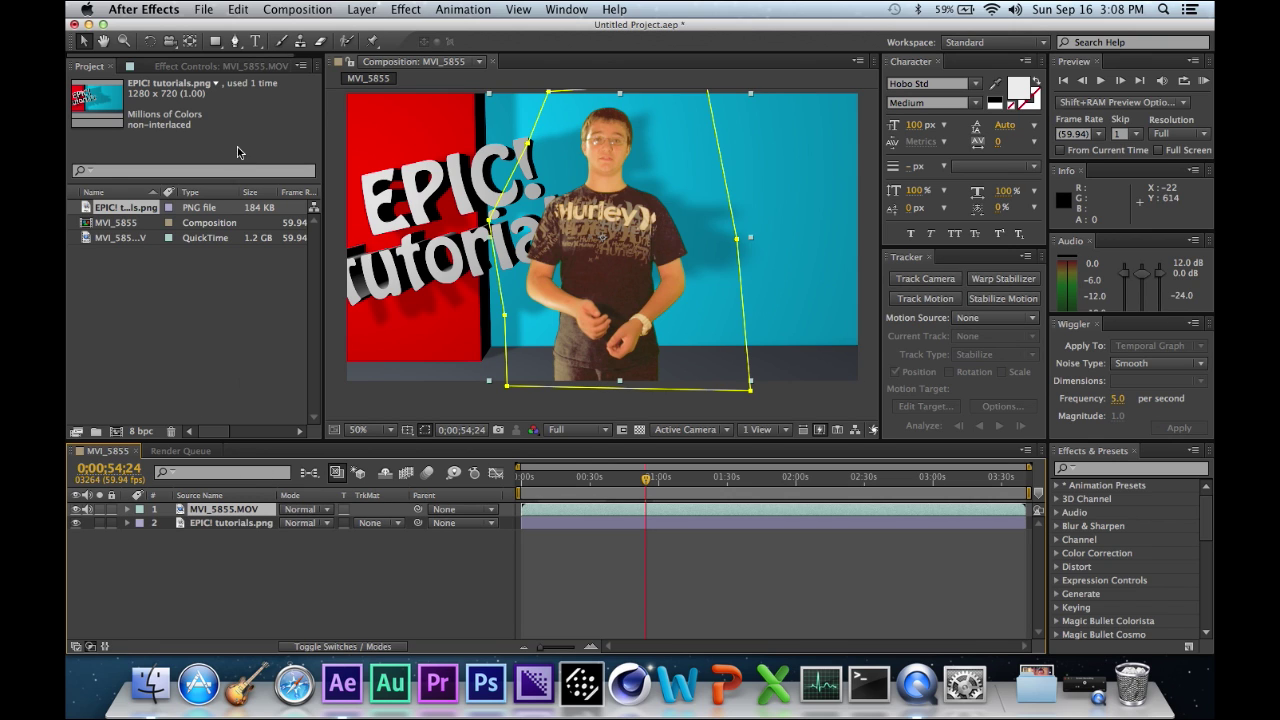
pyautogui.click(214, 66)
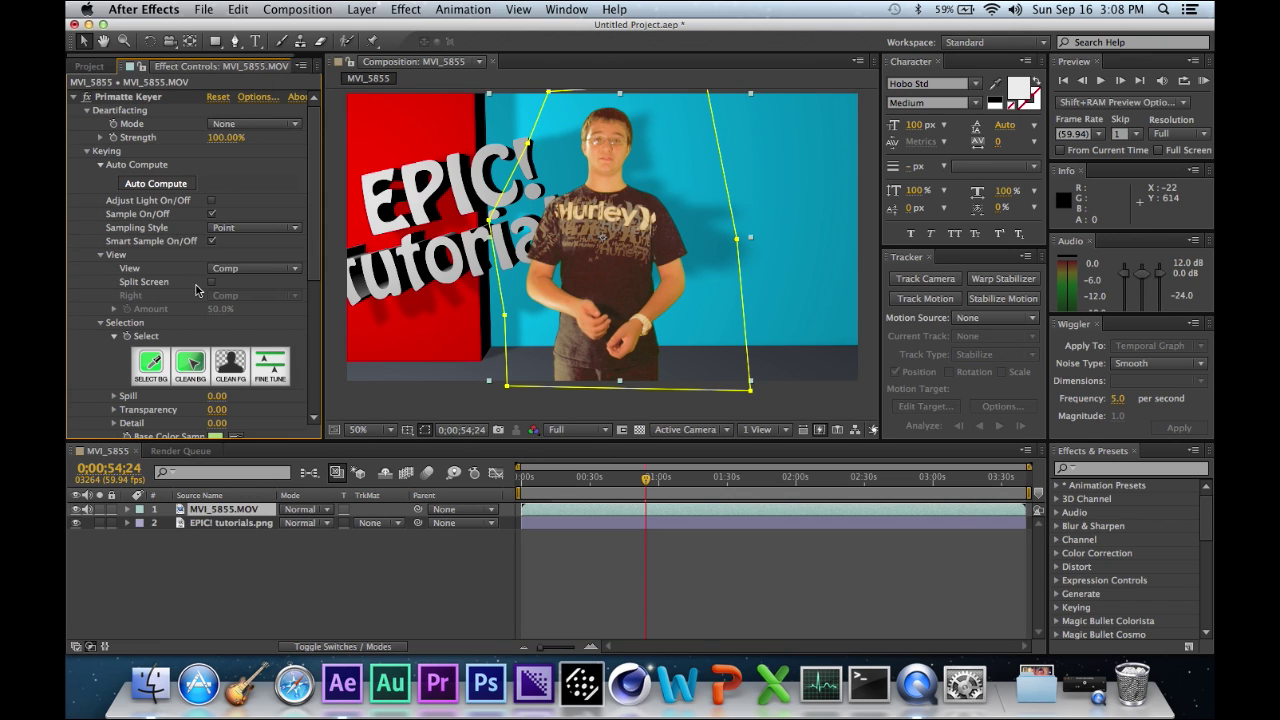
pyautogui.scroll(-5, 198, 290)
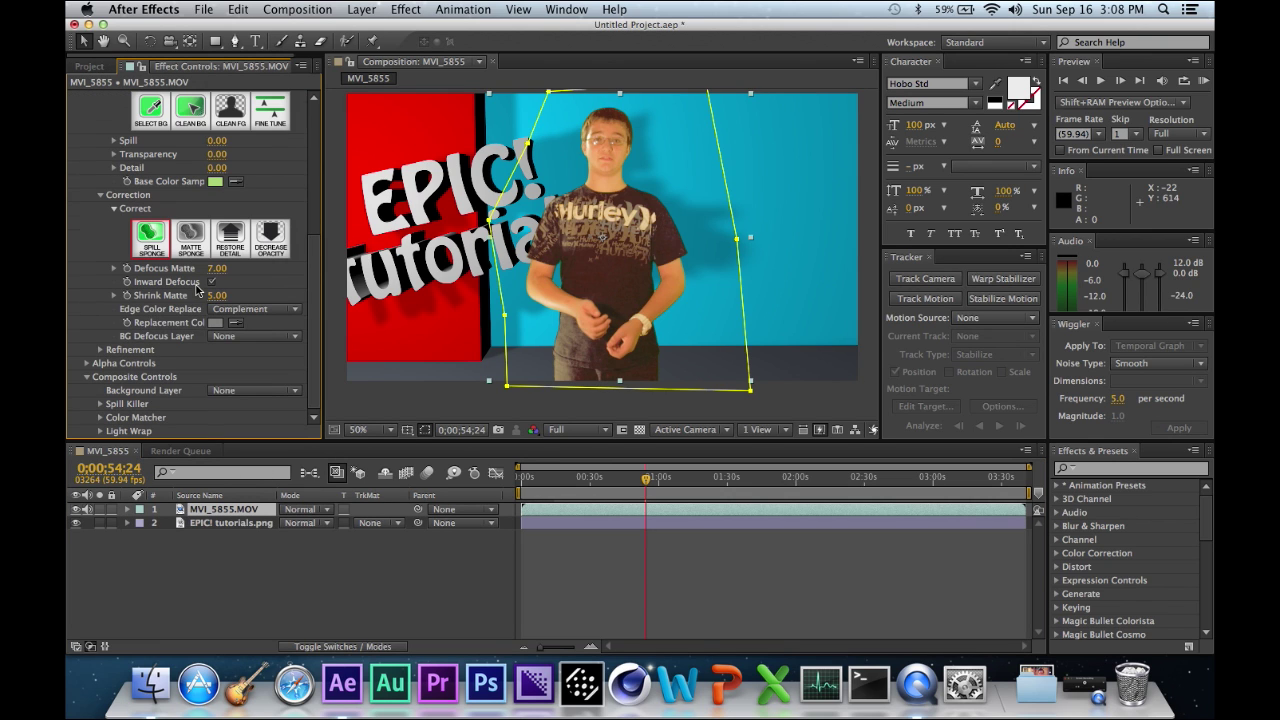
pyautogui.click(240, 391)
pyautogui.click(253, 446)
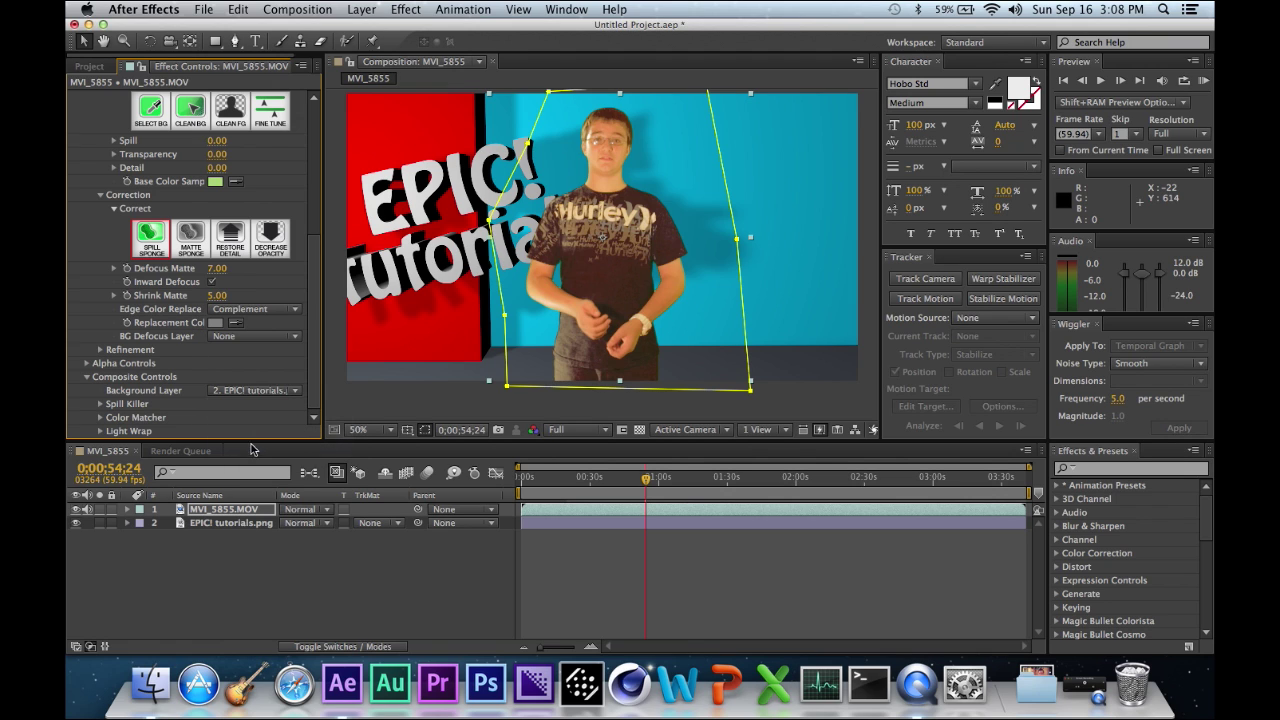
# - Enable Color Matcher and set its strength to 18%
pyautogui.click(100, 418)
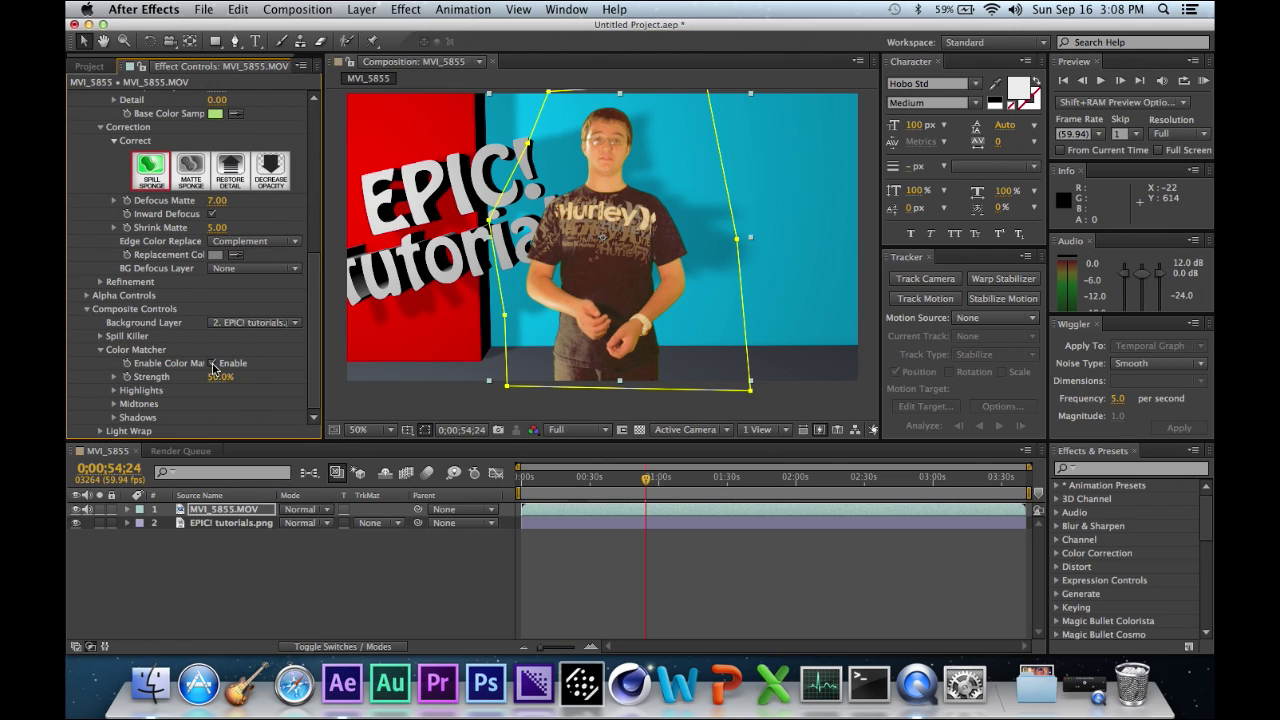
pyautogui.click(221, 378)
pyautogui.press('Return')
pyautogui.moveTo(220, 377); pyautogui.dragTo(229, 377)
pyautogui.moveTo(220, 377); pyautogui.dragTo(224, 416)
# - Review the composite at frame 0;00;56;09
pyautogui.moveTo(551, 252); pyautogui.dragTo(555, 270)
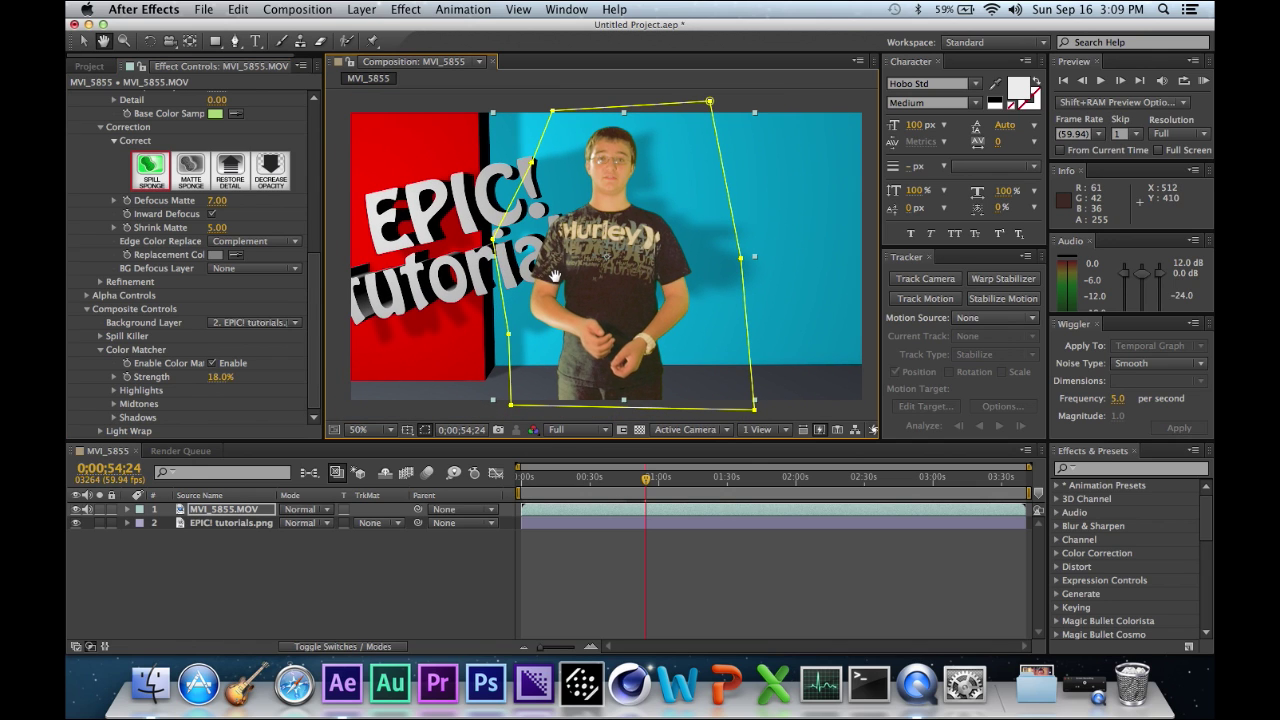
pyautogui.press('v')
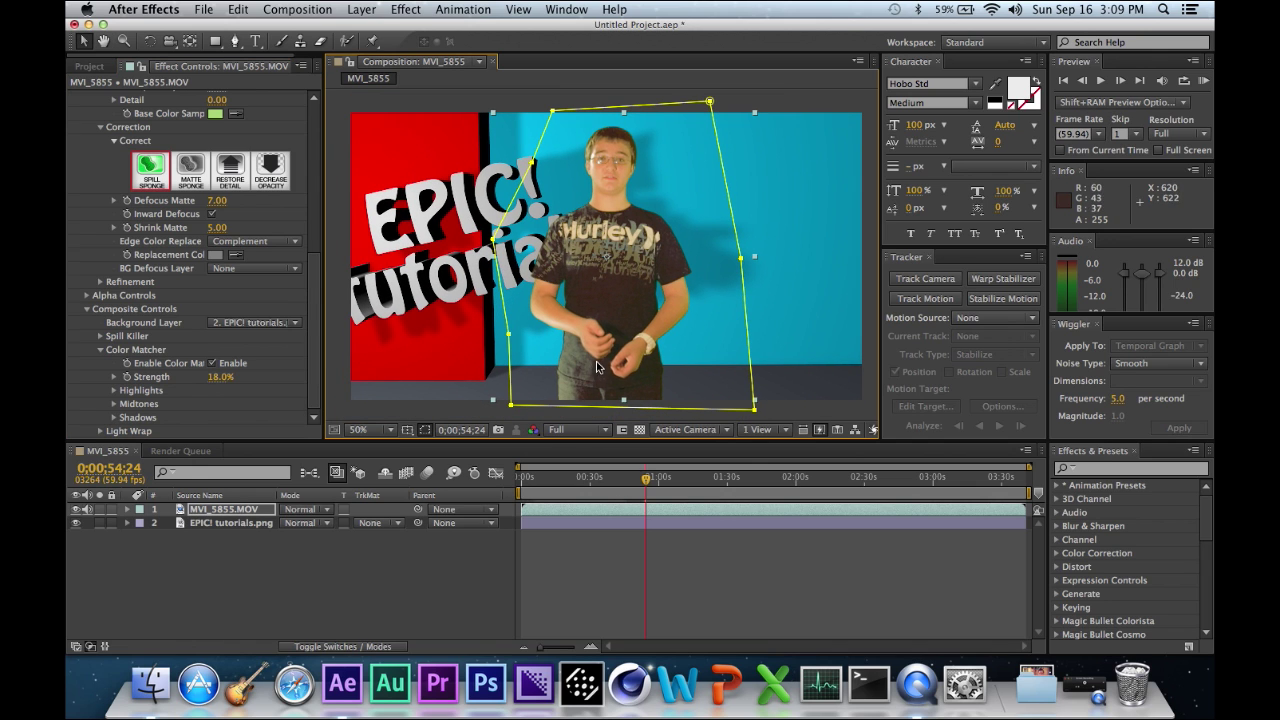
pyautogui.click(647, 481)
pyautogui.moveTo(647, 481); pyautogui.dragTo(649, 484)
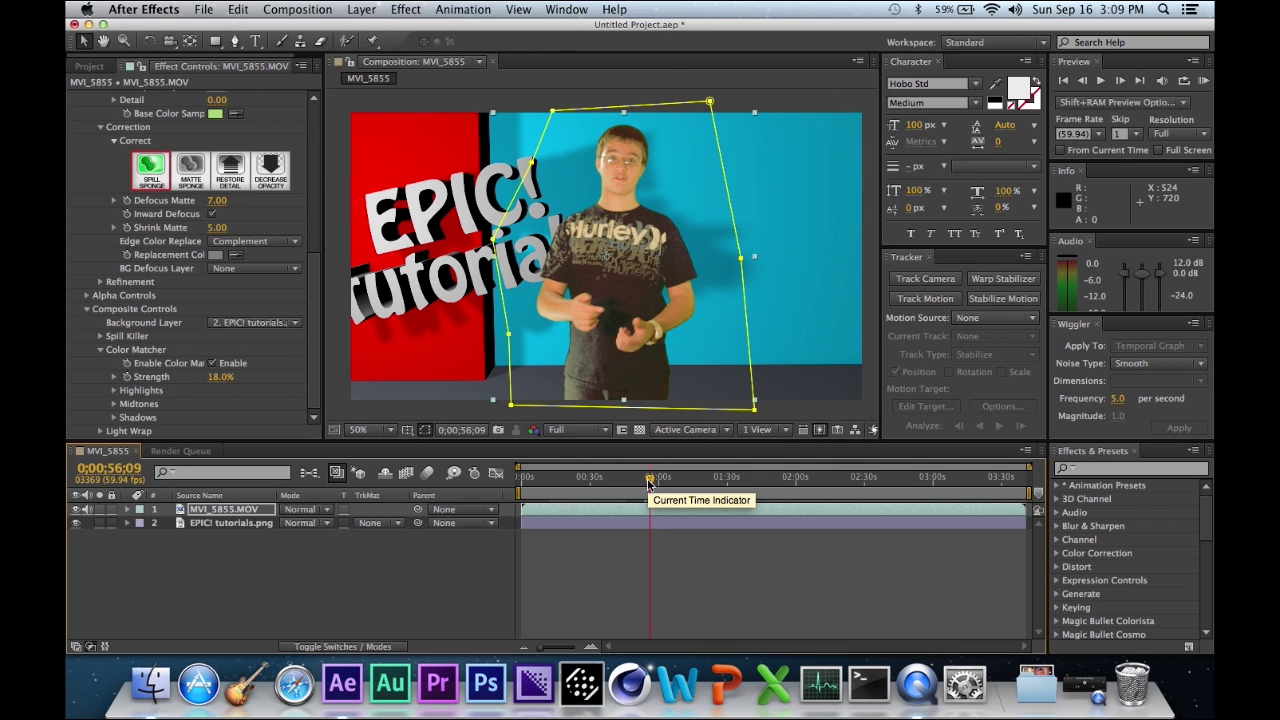